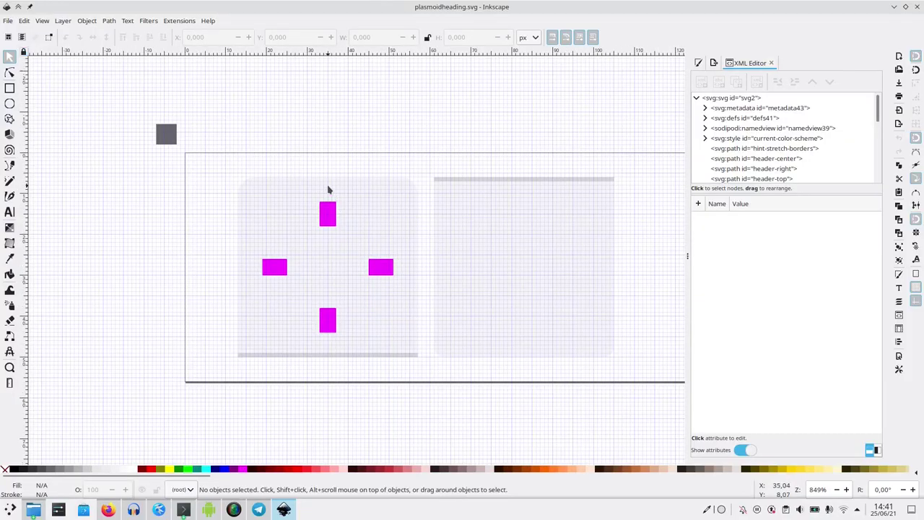
# - Remove the id attributes from the header-top, header-topright and header-topleft paths and save the file
pyautogui.click(329, 189)
pyautogui.scroll(2, 329, 189)
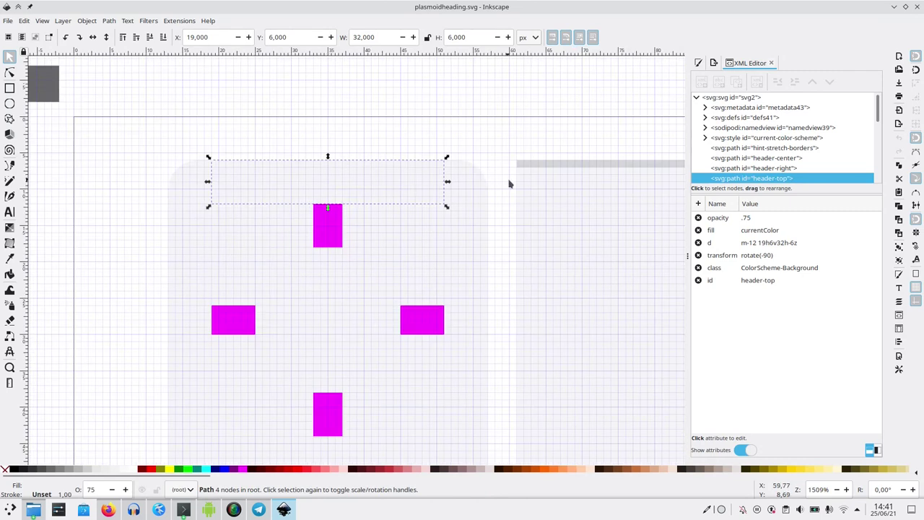
pyautogui.click(725, 267)
pyautogui.click(708, 282)
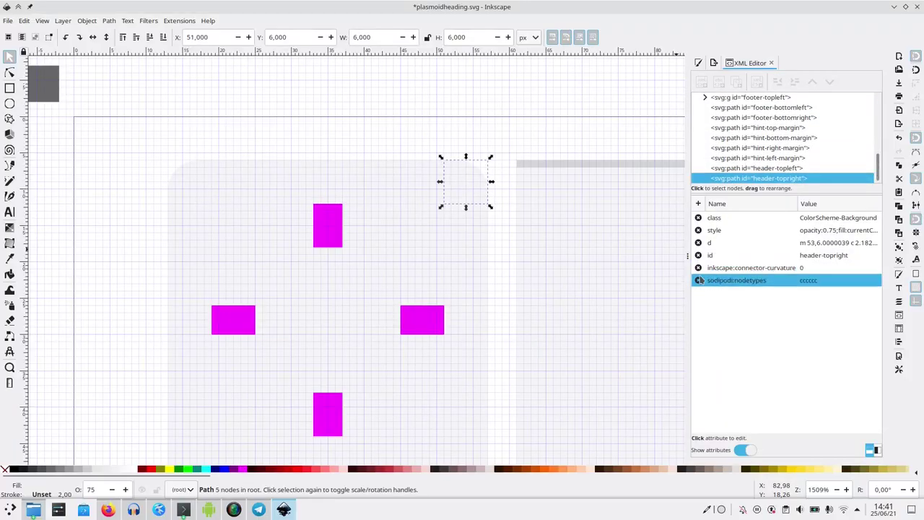
pyautogui.click(219, 177)
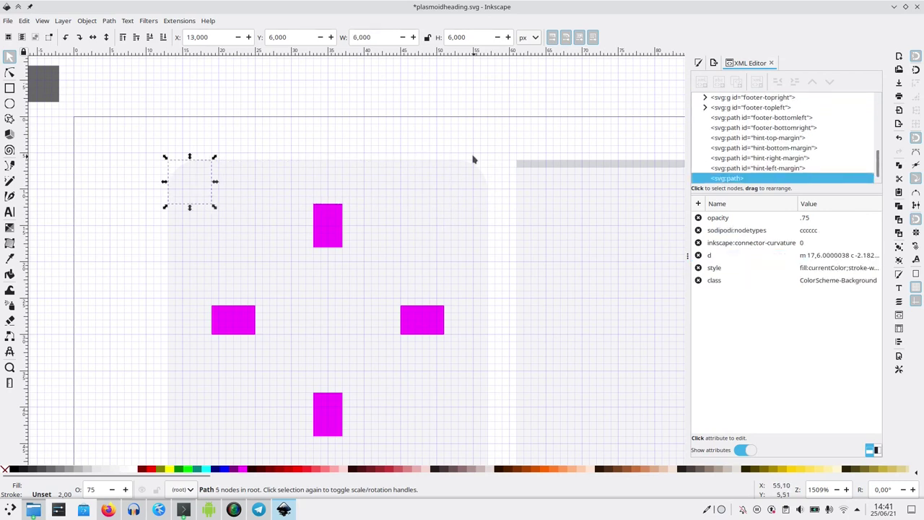
pyautogui.click(126, 130)
pyautogui.scroll(2, 166, 157)
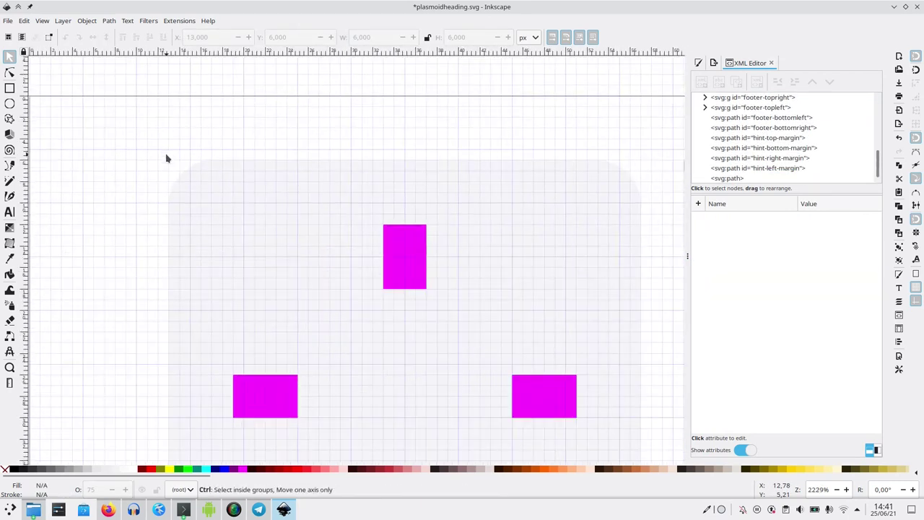
pyautogui.hotkey('ctrl', 's')
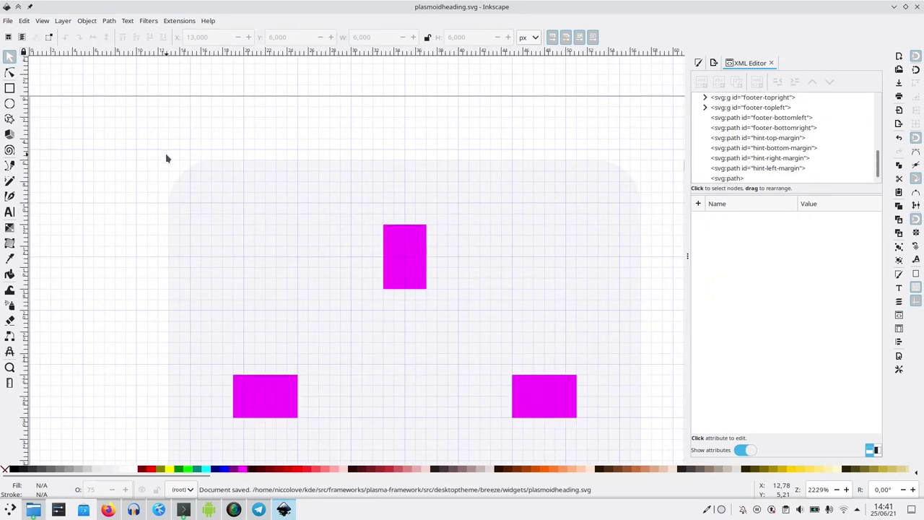
# - Draw a red 32 × 1 px rectangle along the top edge of the header's middle piece and remove its corner rounding
pyautogui.click(198, 178)
pyautogui.click(287, 190)
pyautogui.click(11, 88)
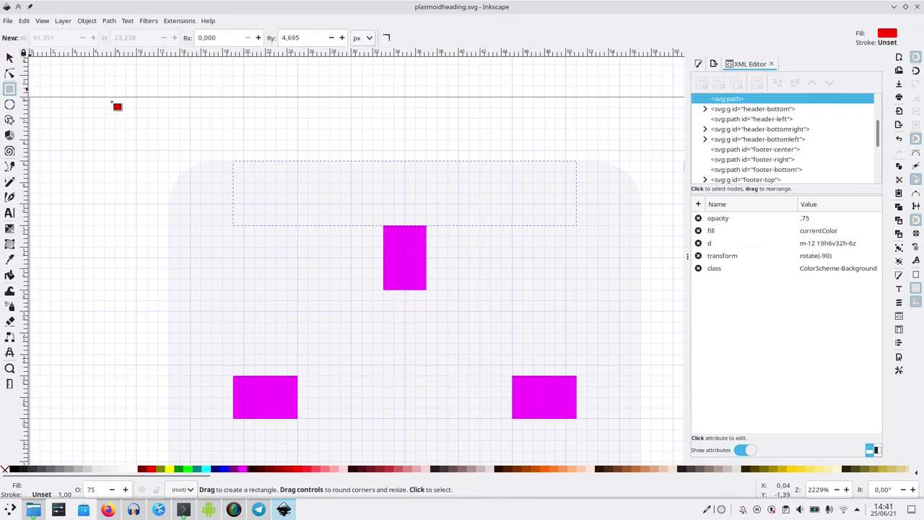
pyautogui.moveTo(233, 162); pyautogui.dragTo(578, 172)
pyautogui.scroll(3, 574, 172)
pyautogui.scroll(-1, 574, 171)
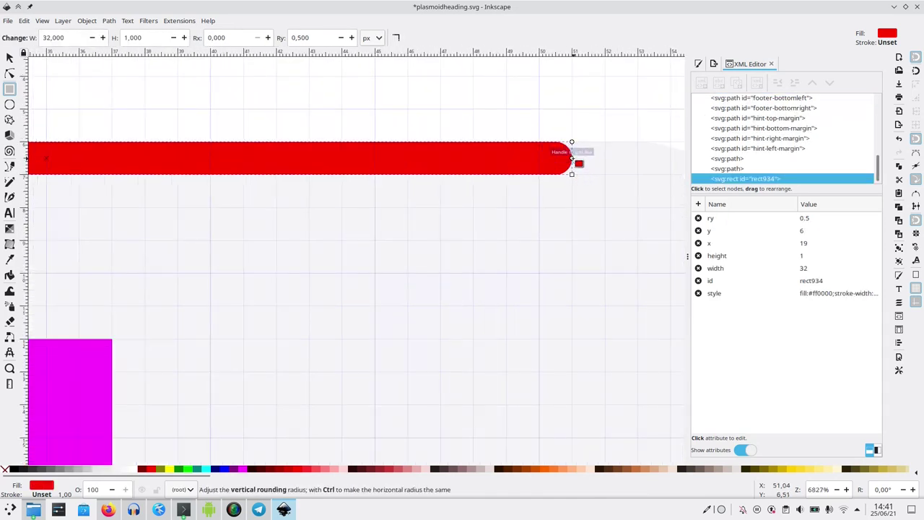
pyautogui.keyDown('shift'); pyautogui.click(572, 143); pyautogui.keyUp('shift')
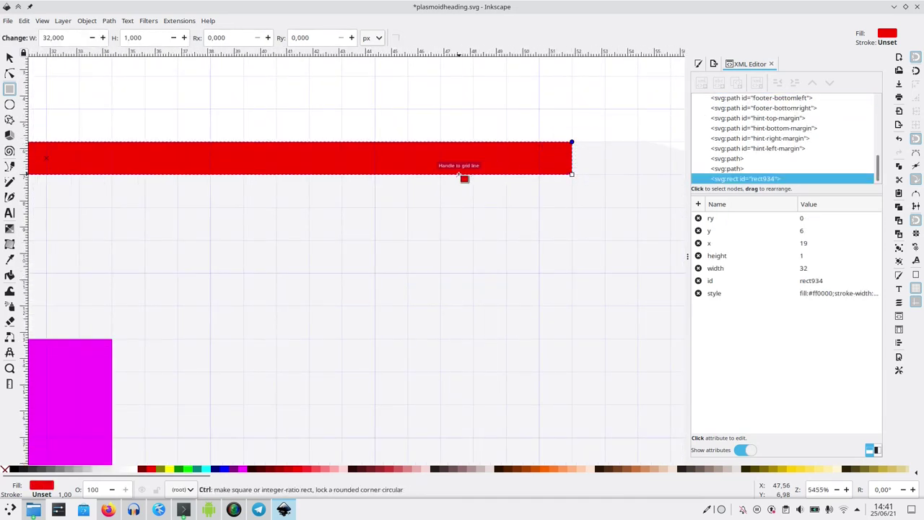
pyautogui.scroll(-4, 464, 178)
# - Group the red rectangle with the header's top middle path beneath it
pyautogui.click(10, 58)
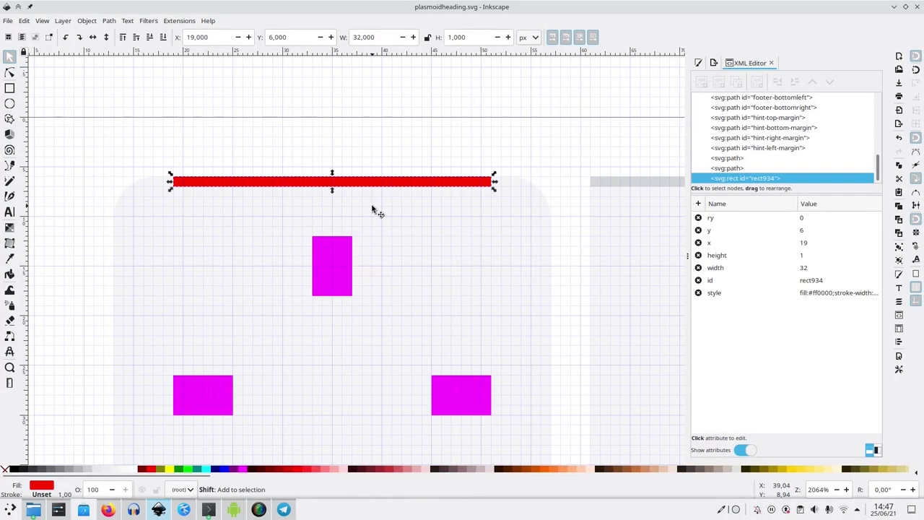
pyautogui.keyDown('shift'); pyautogui.click(374, 209); pyautogui.keyUp('shift')
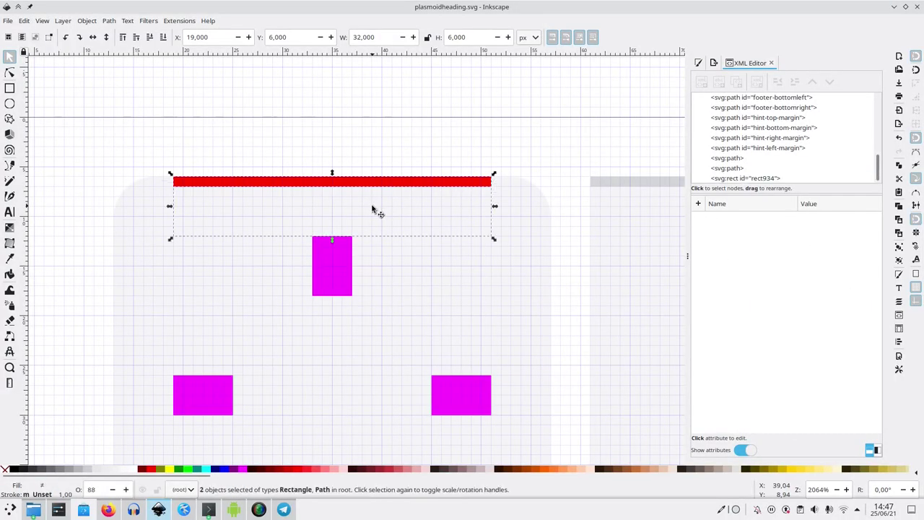
pyautogui.rightClick(365, 208)
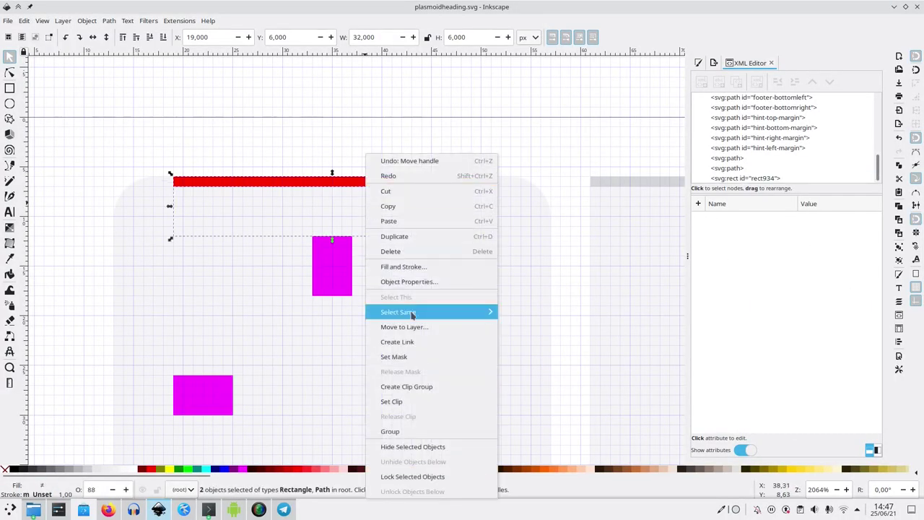
pyautogui.click(406, 432)
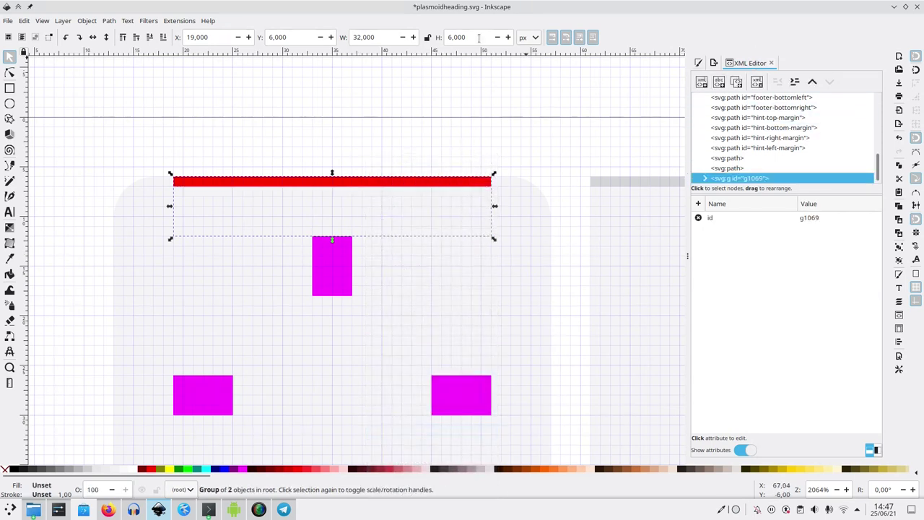
# - Set the new group's ID to header-top in its object properties and save the file
pyautogui.rightClick(375, 217)
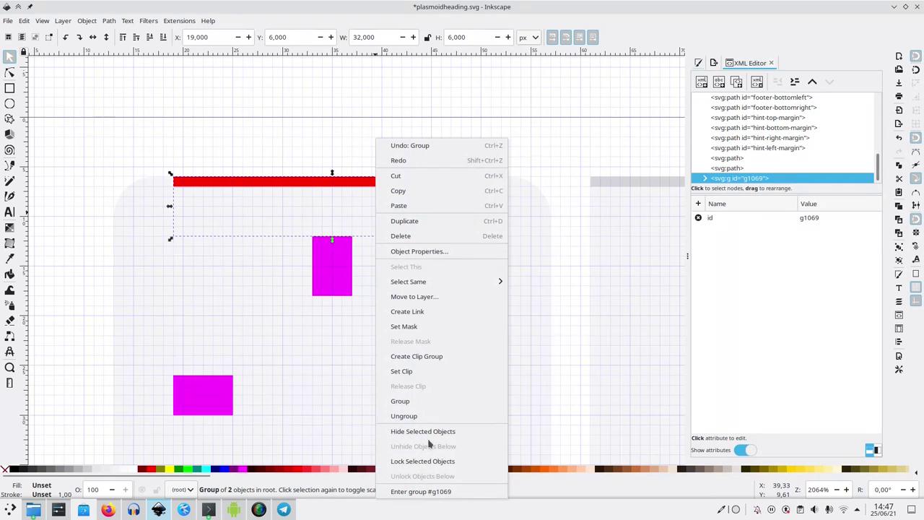
pyautogui.click(433, 251)
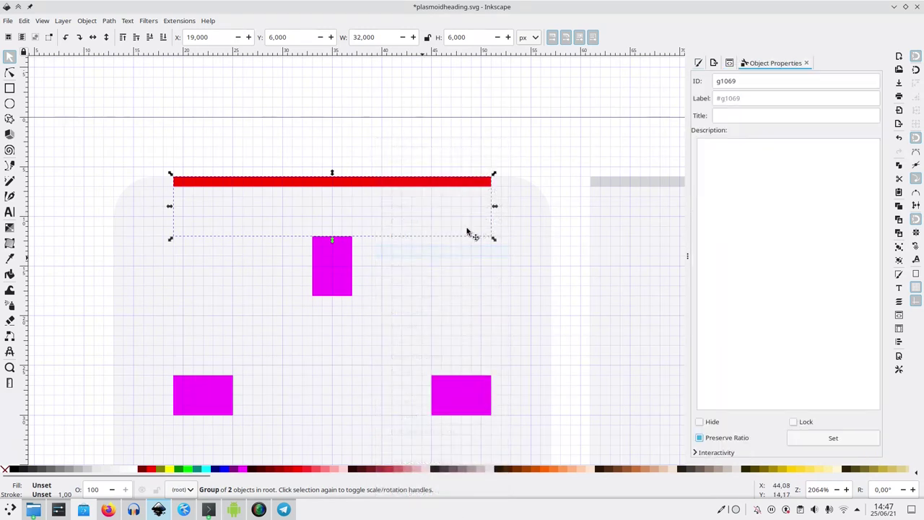
pyautogui.doubleClick(743, 81)
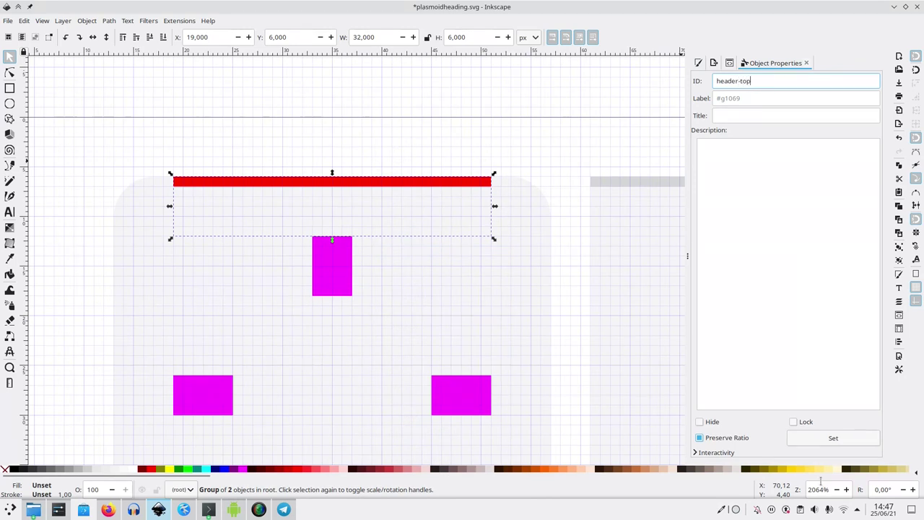
pyautogui.click(827, 441)
pyautogui.hotkey('ctrl', 's')
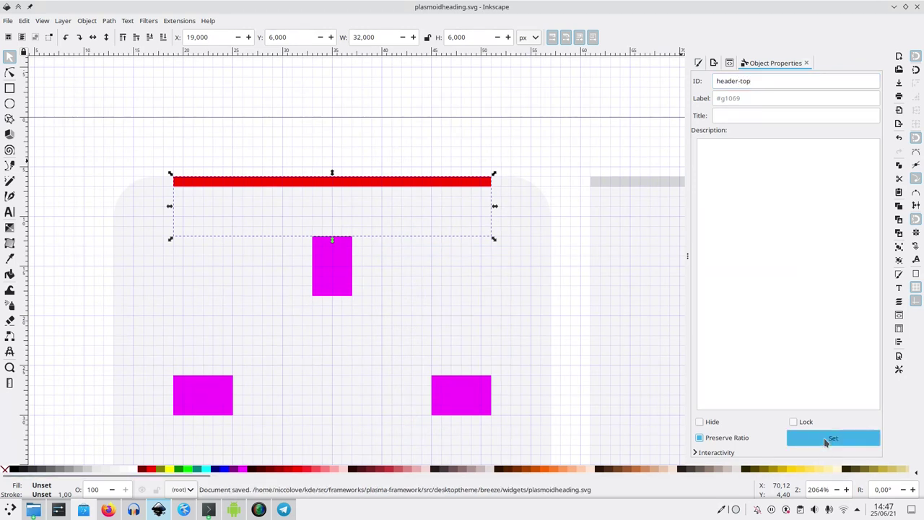
# - Switch to the Dolphin terminal and restart the Plasma shell with plasmashell --replace &
pyautogui.hotkey('alt', 'Tab')
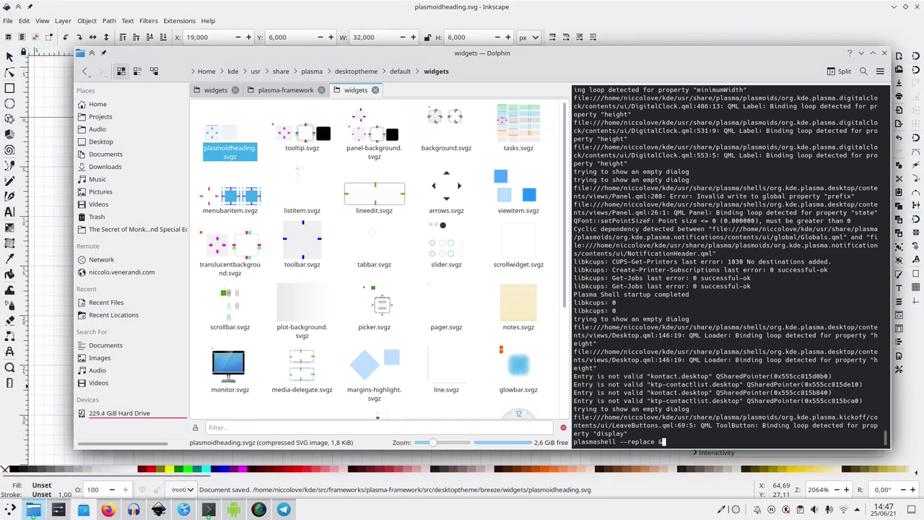
pyautogui.press('Return')
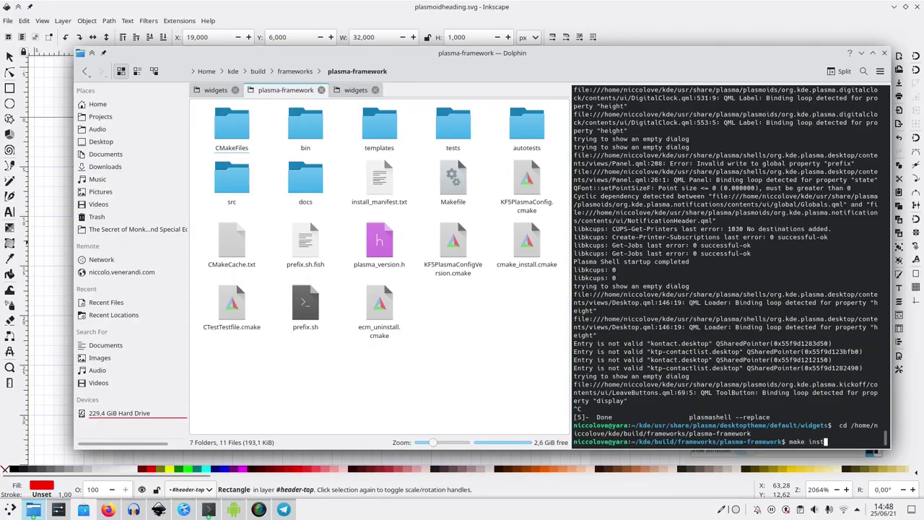
# - Run make install in the plasma-framework build folder, restart the Plasma shell and open the application launcher
pyautogui.press('Return')
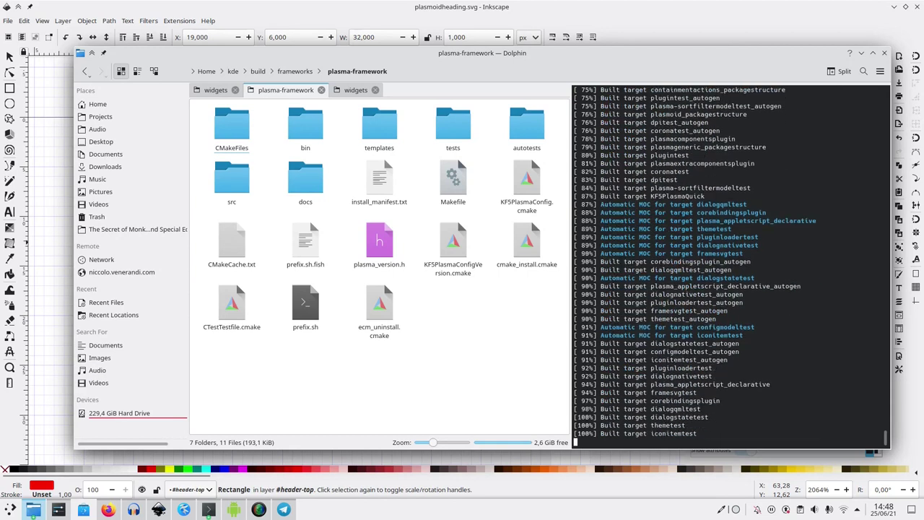
pyautogui.press('Up')
pyautogui.press('Return')
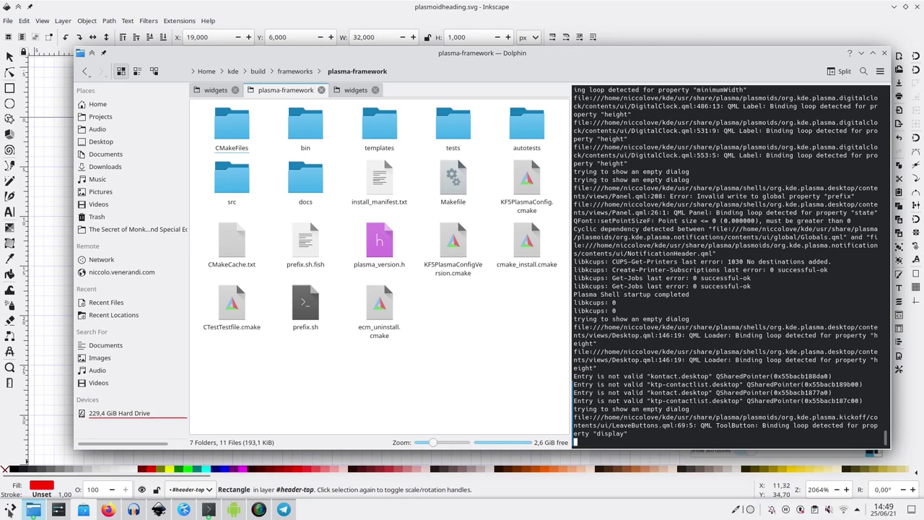
pyautogui.press('super')
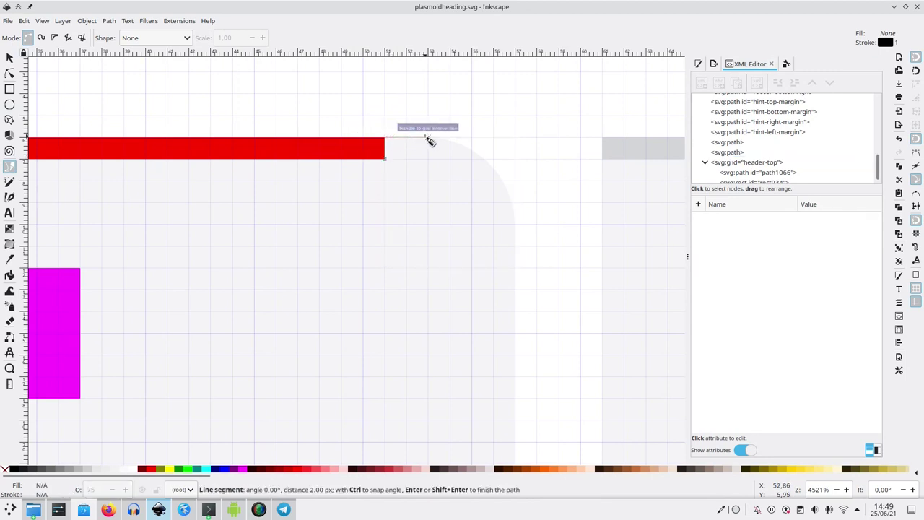
# - Draw a closed straight-edged path over the header's top-right corner and give it a red fill with no stroke
pyautogui.click(428, 139)
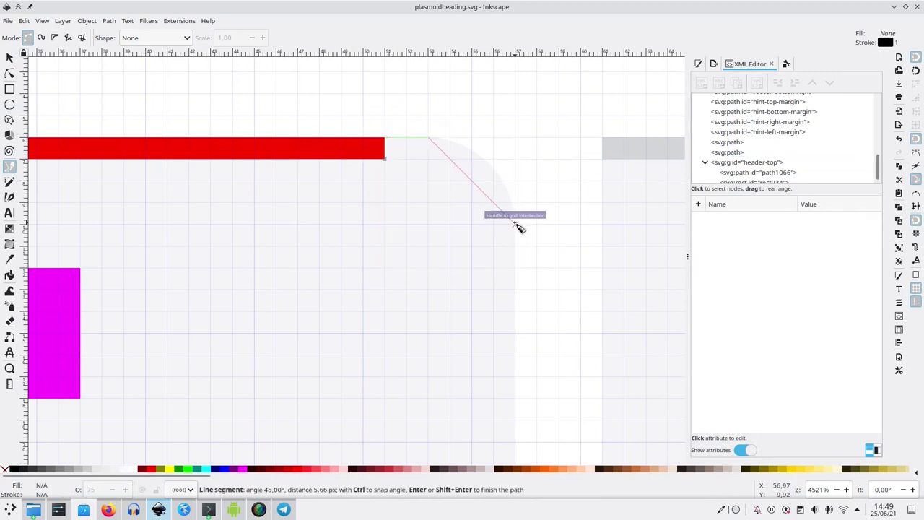
pyautogui.click(515, 224)
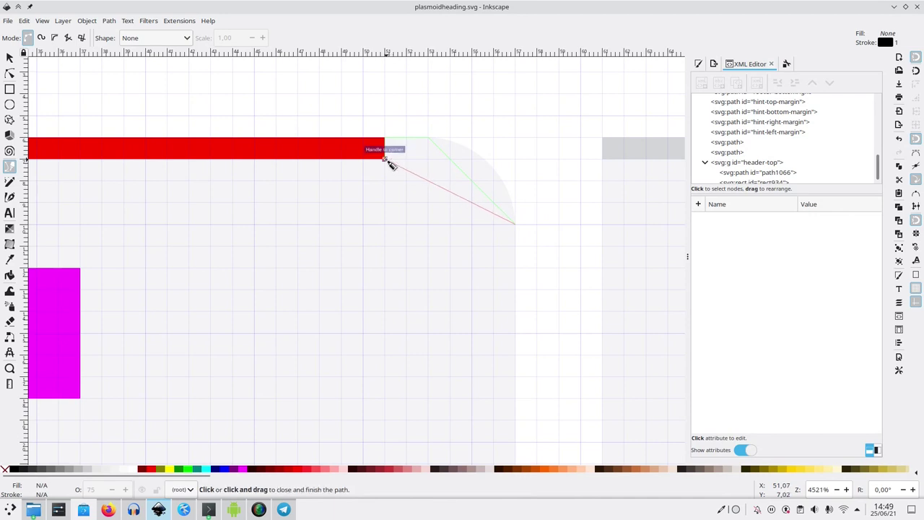
pyautogui.click(387, 159)
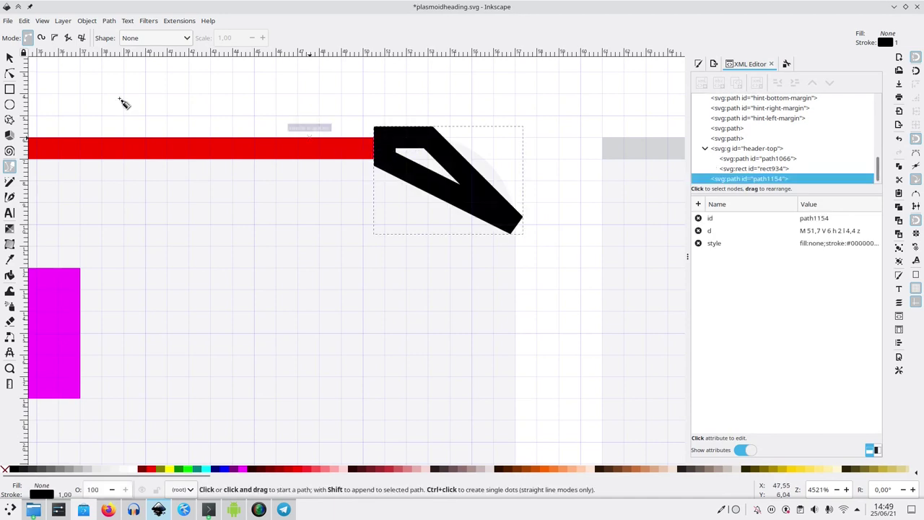
pyautogui.click(150, 470)
pyautogui.keyDown('shift'); pyautogui.click(5, 470); pyautogui.keyUp('shift')
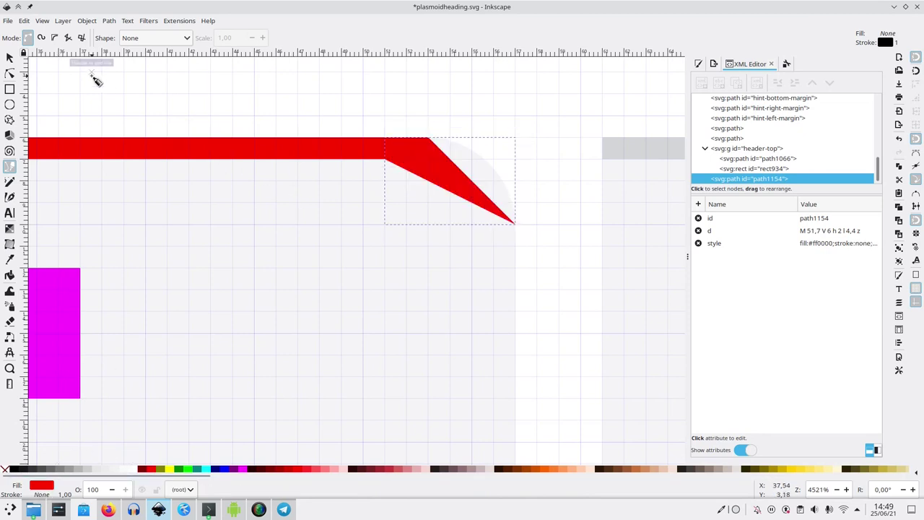
# - Insert a node on the red corner path's lower edge and move it to the grid intersection at 53, 7 px
pyautogui.click(9, 73)
pyautogui.scroll(2, 419, 166)
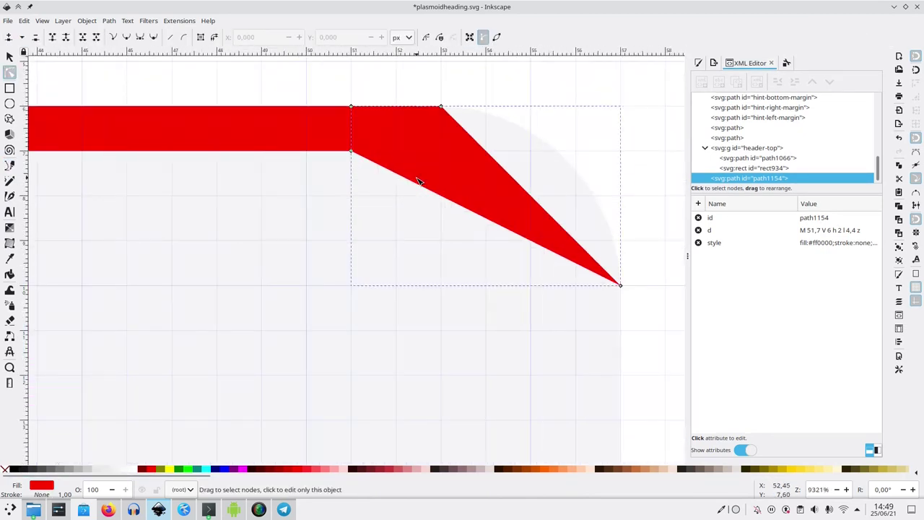
pyautogui.click(416, 185)
pyautogui.doubleClick(416, 184)
pyautogui.moveTo(434, 158); pyautogui.dragTo(441, 151)
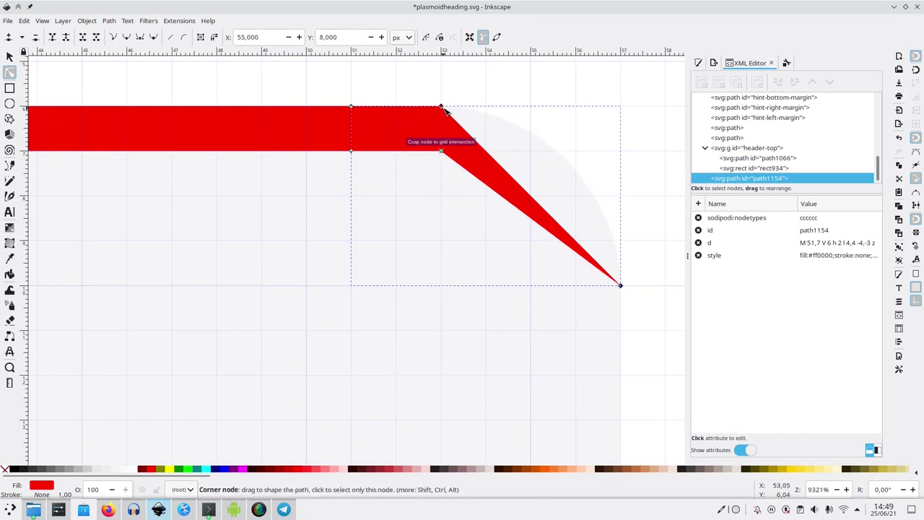
# - Curve the outer edge of the red corner path so that it follows the header's rounded top-right corner
pyautogui.moveTo(463, 121); pyautogui.dragTo(551, 107)
pyautogui.moveTo(567, 224); pyautogui.dragTo(624, 211)
pyautogui.moveTo(553, 108)
pyautogui.mouseDown()
pyautogui.moveTo(543, 114)
pyautogui.moveTo(553, 103)
pyautogui.moveTo(553, 128)
pyautogui.moveTo(547, 106)
pyautogui.mouseUp()
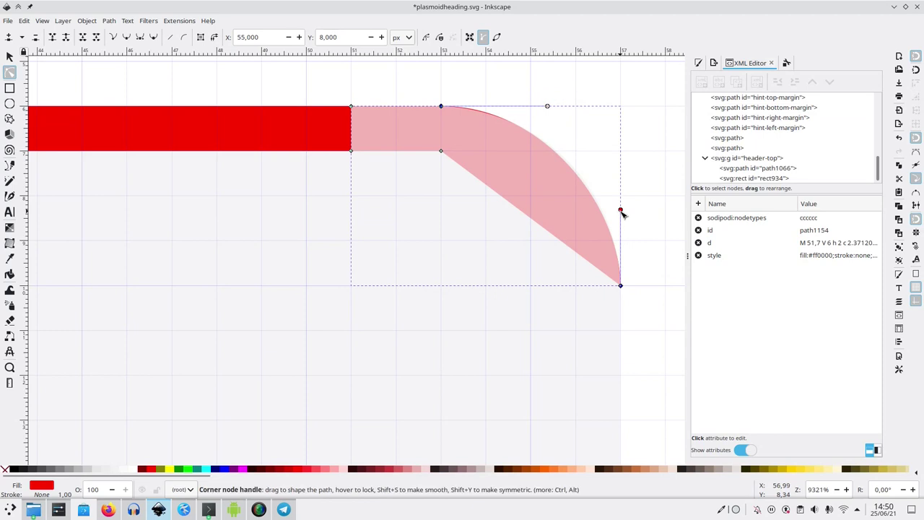
pyautogui.moveTo(620, 211); pyautogui.dragTo(621, 206)
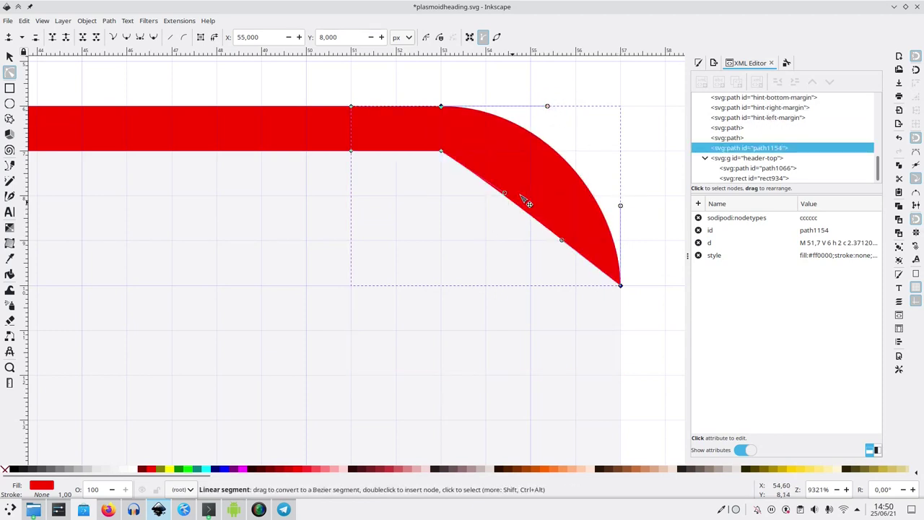
# - Curve the inner edge of the red corner path into a tapering arc and deselect the path
pyautogui.moveTo(522, 188); pyautogui.dragTo(538, 175)
pyautogui.moveTo(564, 242); pyautogui.dragTo(547, 150)
pyautogui.click(634, 289)
pyautogui.scroll(-5, 641, 285)
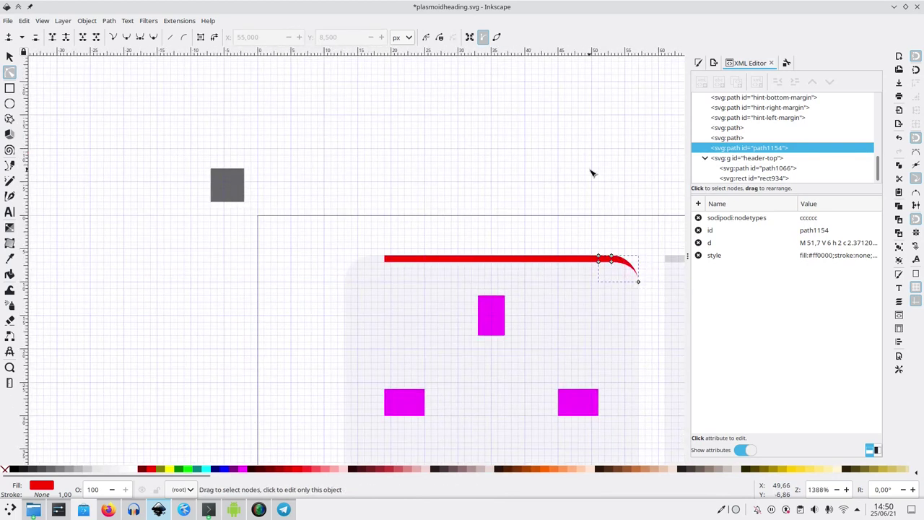
pyautogui.press('Escape')
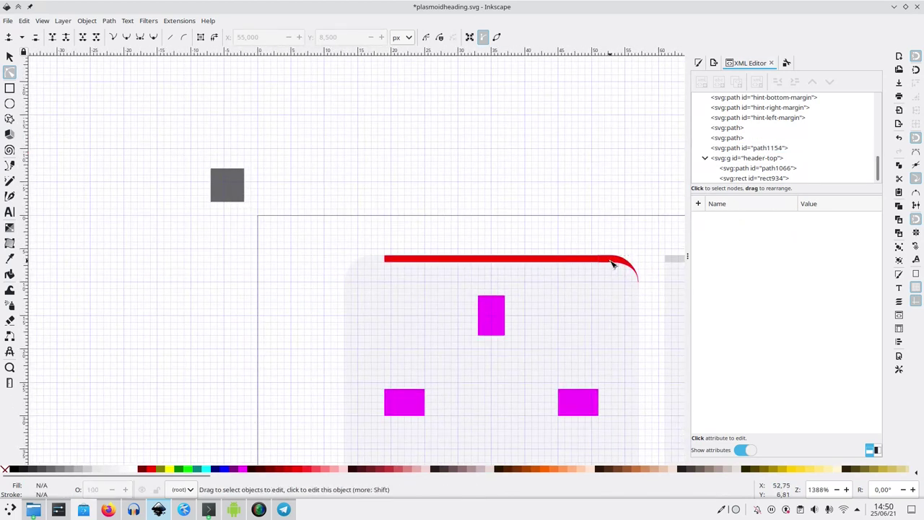
# - Paste a copy of the red corner path above the header, save the file and flip the copy horizontally
pyautogui.click(10, 57)
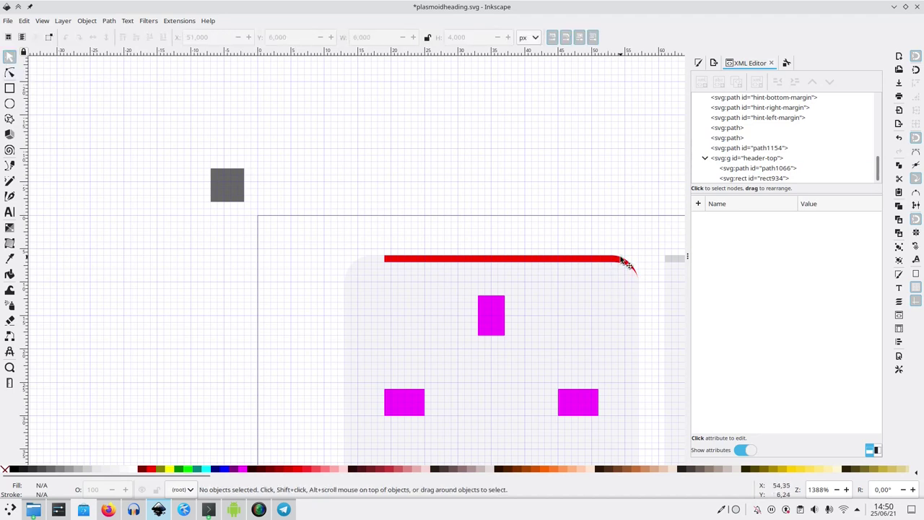
pyautogui.click(621, 262)
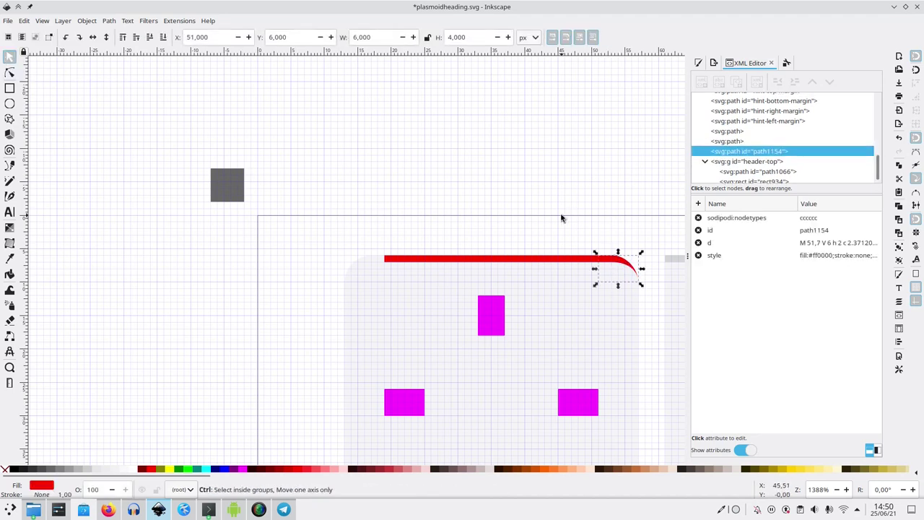
pyautogui.press('ctrl')
pyautogui.hotkey('ctrl', 'v')
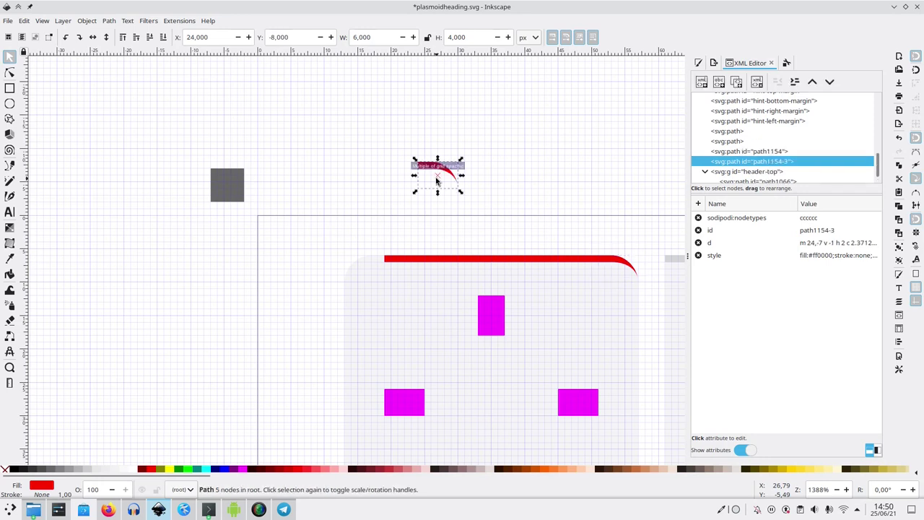
pyautogui.hotkey('ctrl', 's')
pyautogui.click(94, 36)
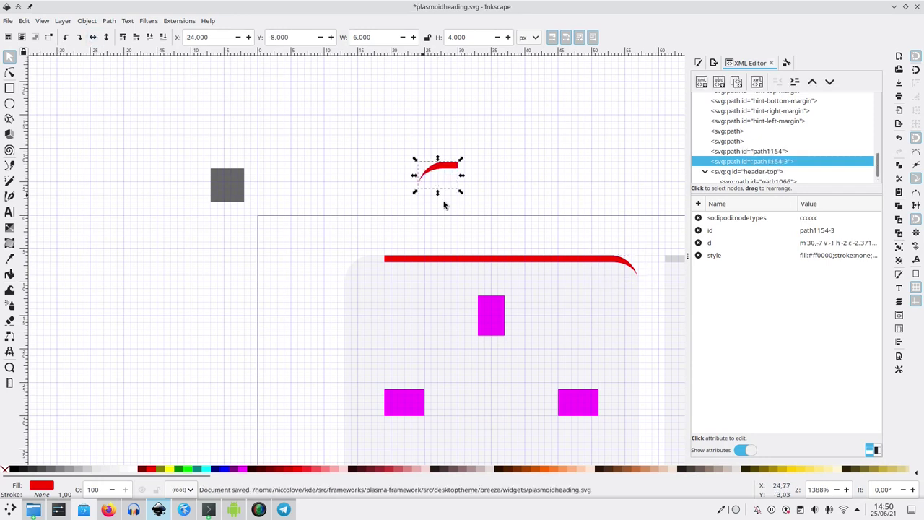
# - Move the flipped red corner path onto the header's top-left corner at X 13, Y 6 px
pyautogui.moveTo(448, 176); pyautogui.dragTo(376, 270)
pyautogui.click(367, 306)
pyautogui.scroll(2, 365, 305)
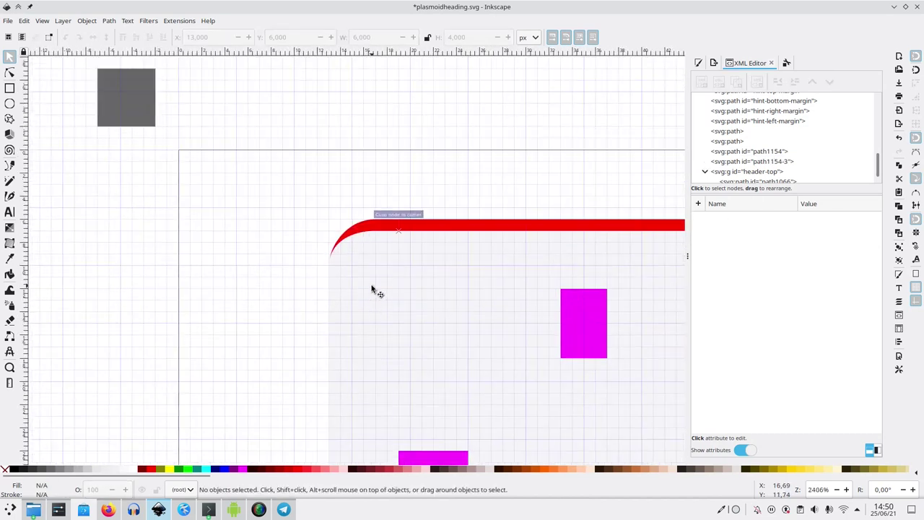
# - Group the red left corner path with the header's top-left corner shape beneath it
pyautogui.click(383, 233)
pyautogui.keyDown('shift'); pyautogui.click(383, 233); pyautogui.keyUp('shift')
pyautogui.rightClick(383, 235)
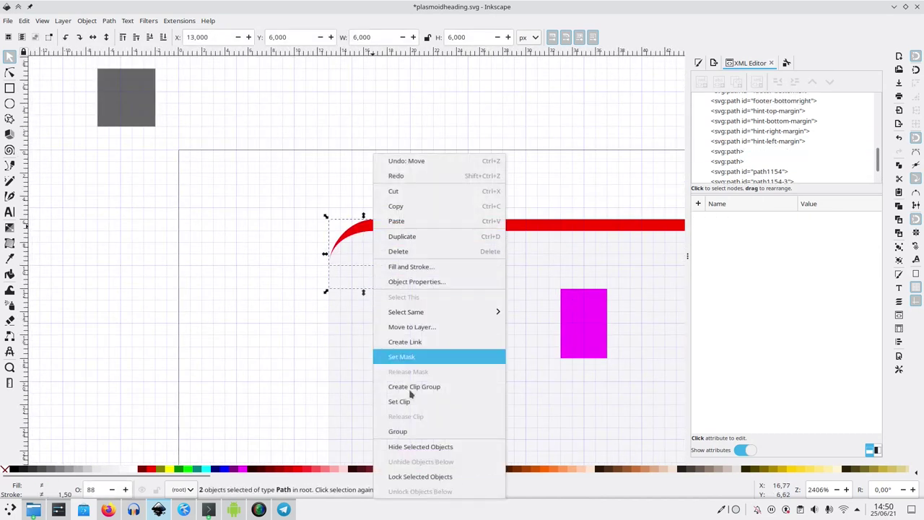
pyautogui.click(410, 432)
# - Group the red right corner path with the header's top-right corner shape beneath it
pyautogui.hscroll(6, 375, 321)
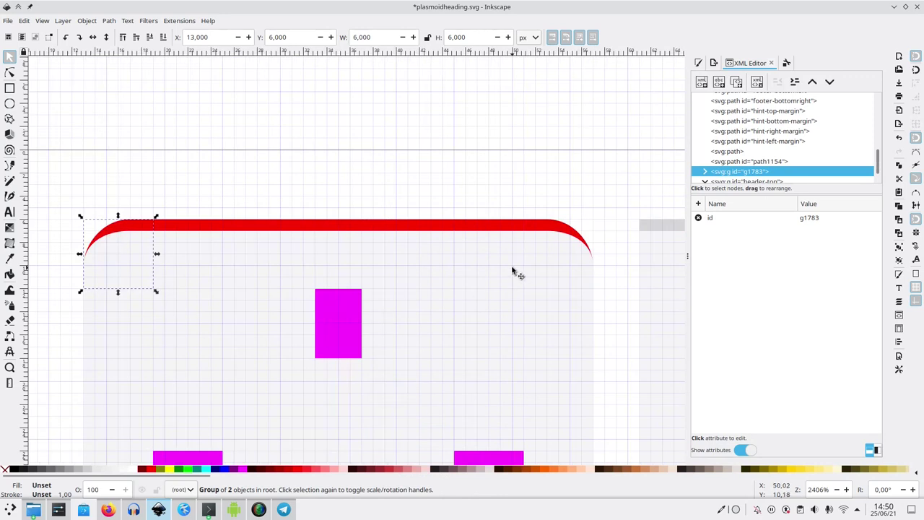
pyautogui.click(557, 264)
pyautogui.keyDown('shift'); pyautogui.click(554, 265); pyautogui.keyUp('shift')
pyautogui.rightClick(551, 265)
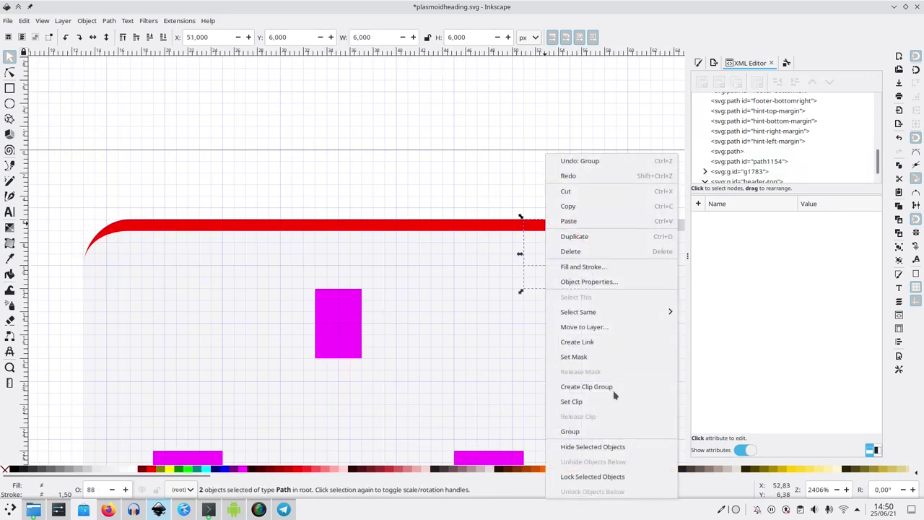
pyautogui.click(594, 431)
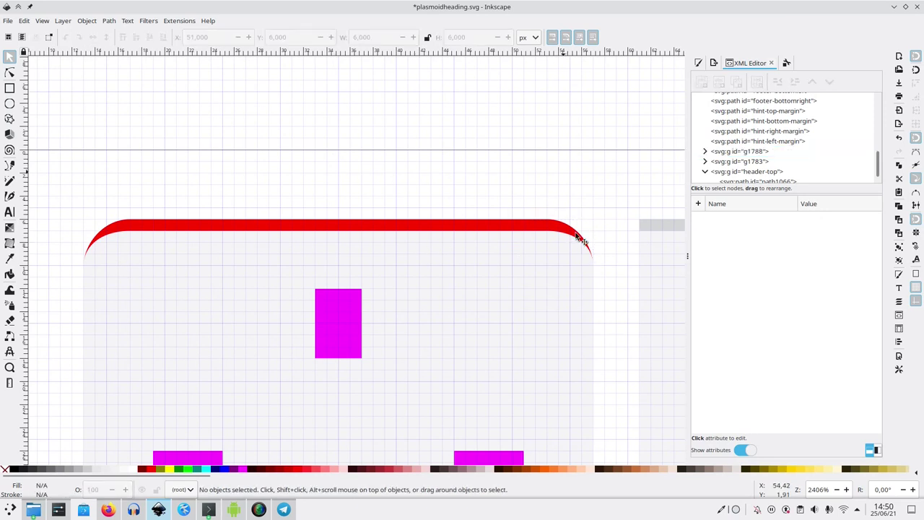
# - Set the IDs of the two corner groups to header-topright and header-topleft, and save the file
pyautogui.click(787, 63)
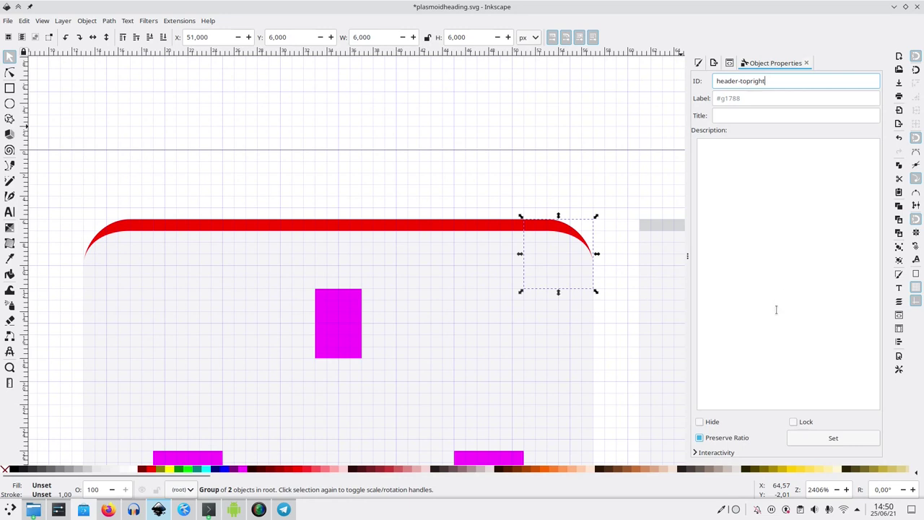
pyautogui.click(808, 443)
pyautogui.click(129, 257)
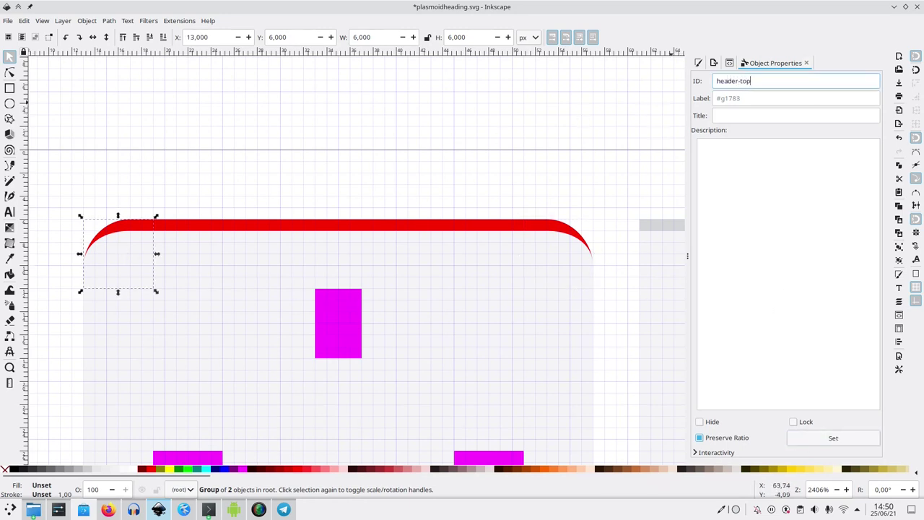
pyautogui.click(829, 437)
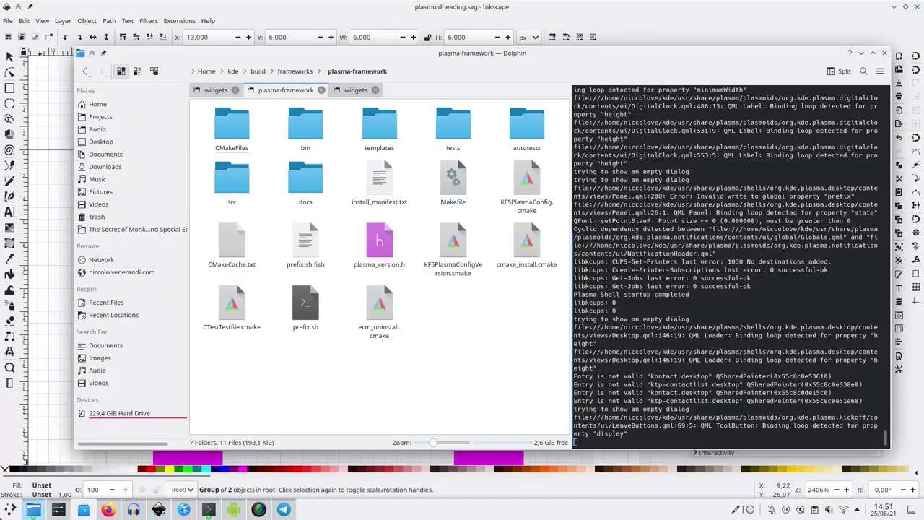
# - Check the header highlight in Plasma's application launcher, Audio Volume and Clipboard pop-ups
pyautogui.click(31, 510)
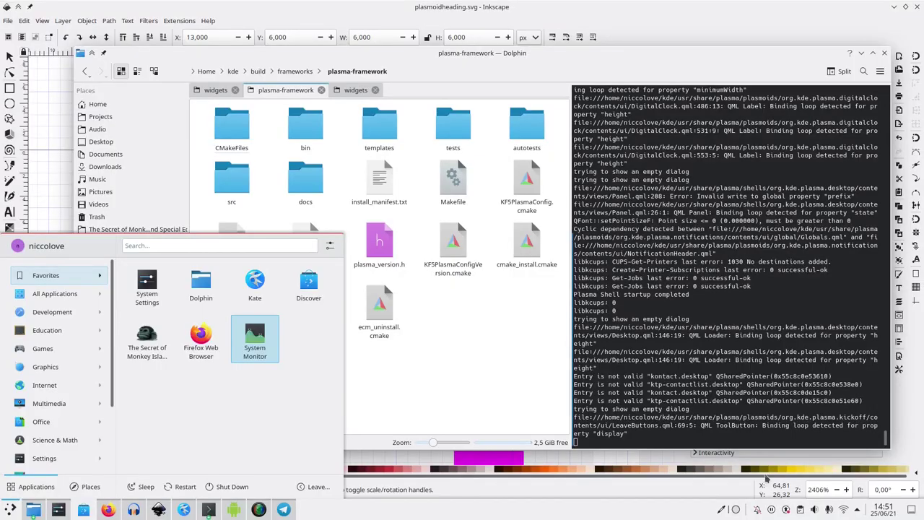
pyautogui.press('Escape')
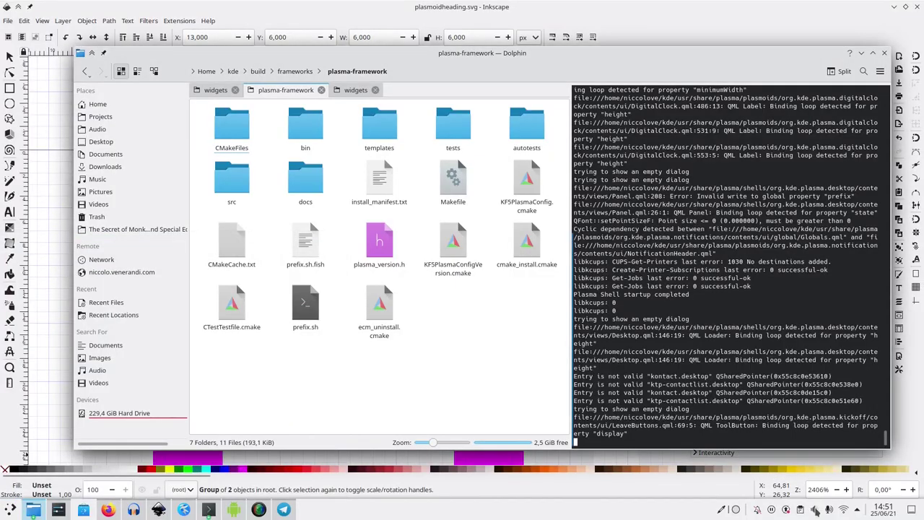
pyautogui.click(816, 510)
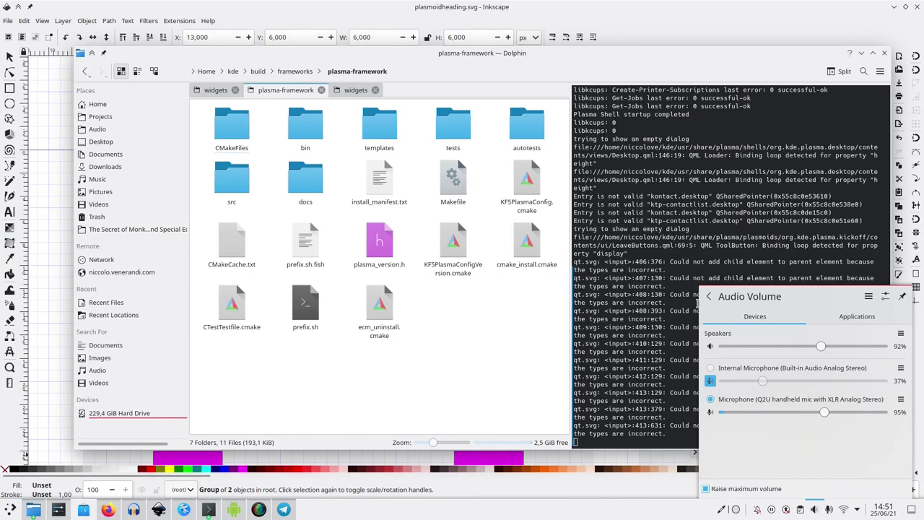
pyautogui.click(801, 510)
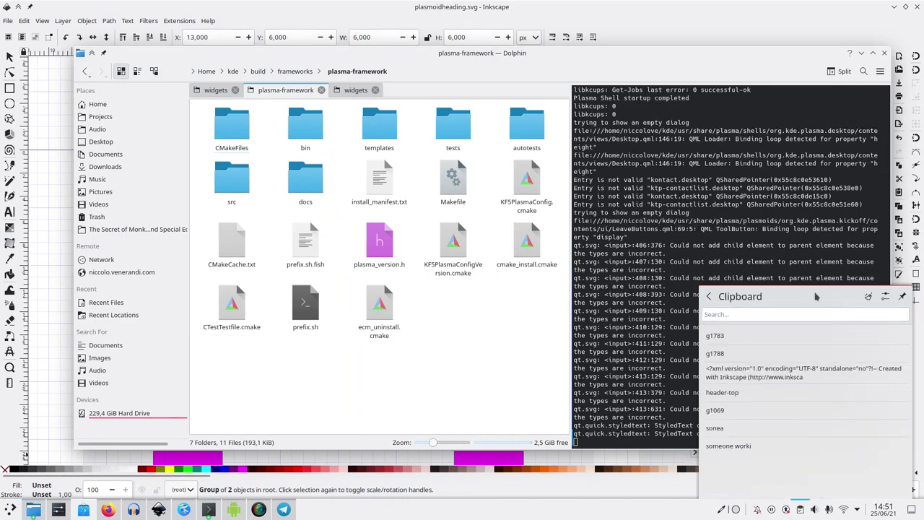
# - Switch to Inkscape and change the fill of the three red highlight shapes to white with alpha 54
pyautogui.click(408, 16)
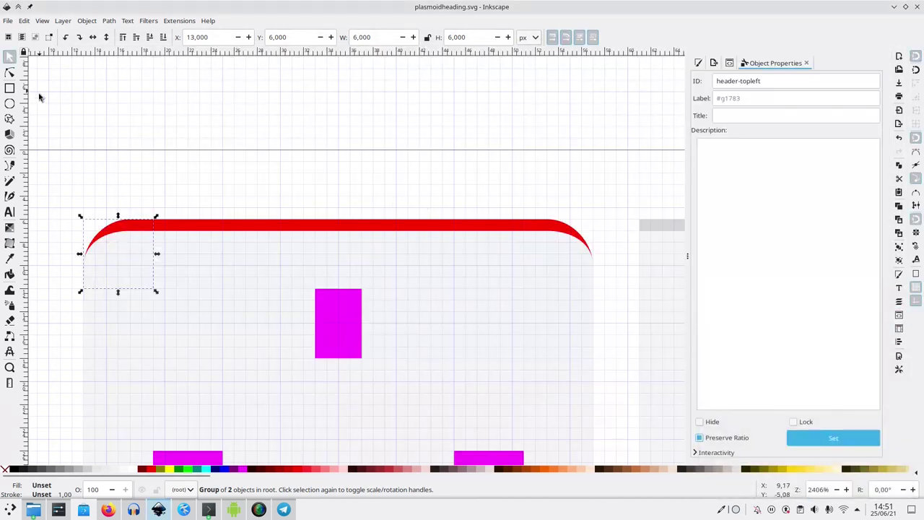
pyautogui.click(10, 73)
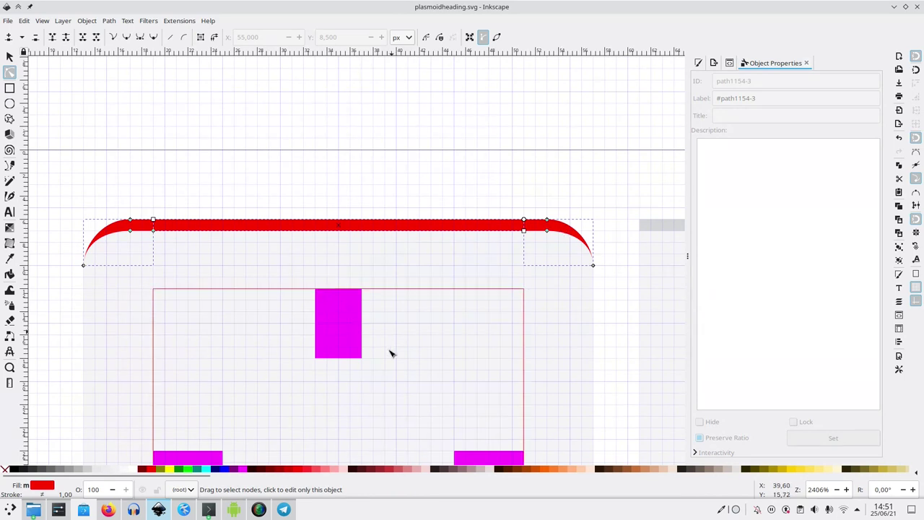
pyautogui.click(137, 471)
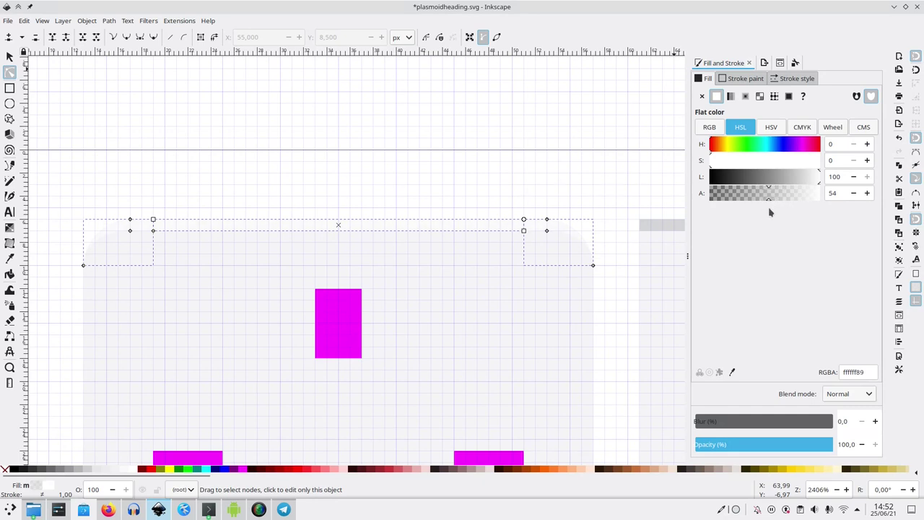
# - Switch to the desktop and examine the application launcher's header over the wallpaper, including its Graphics category
pyautogui.hotkey('alt', 'Tab')
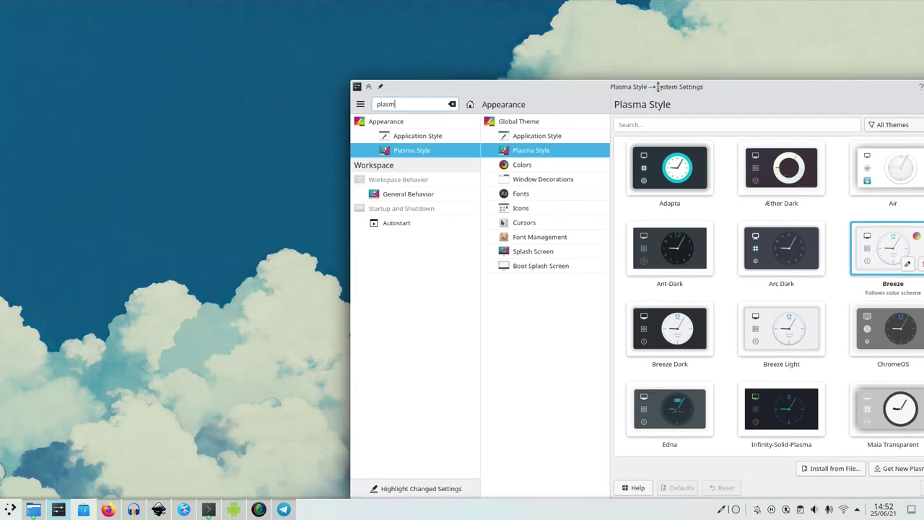
pyautogui.moveTo(677, 91); pyautogui.dragTo(686, 91)
pyautogui.click(10, 510)
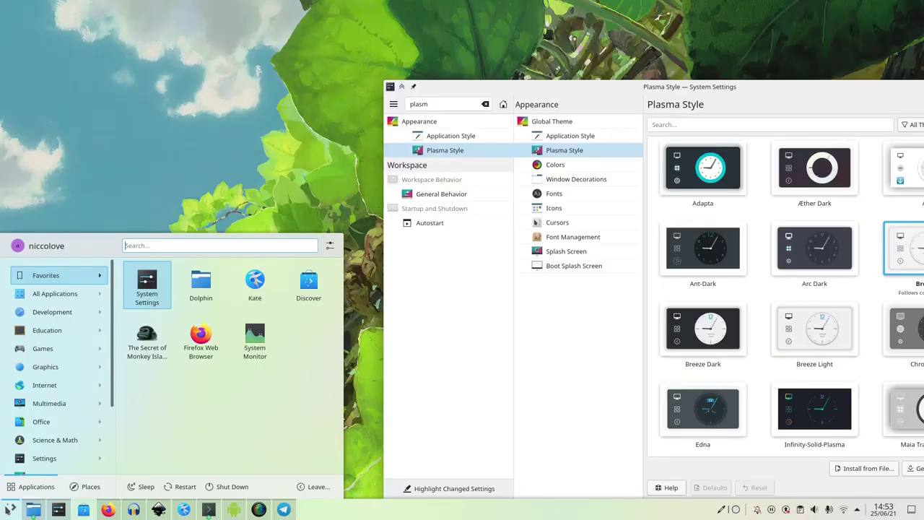
pyautogui.click(45, 367)
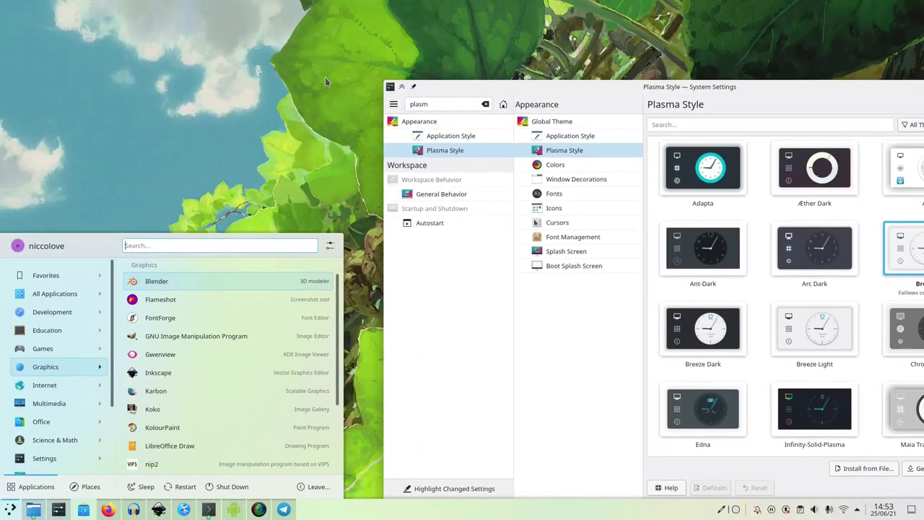
# - Set the white highlight's fill alpha to 75 in Inkscape, save the file and switch back to System Settings
pyautogui.scroll(-1, 282, 131)
pyautogui.scroll(-1, 282, 131)
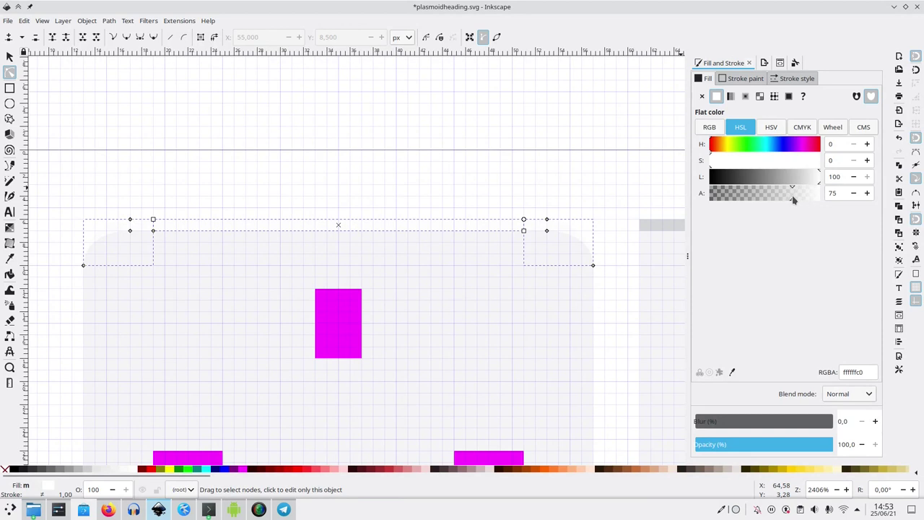
pyautogui.hotkey('ctrl', 's')
pyautogui.hotkey('alt', 'Tab')
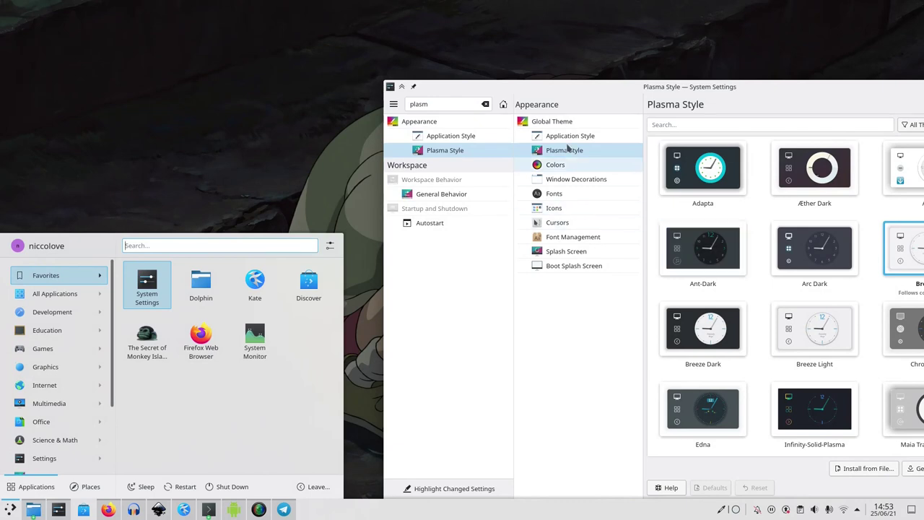
# - Apply the Breeze Dark color scheme in System Settings
pyautogui.moveTo(575, 100); pyautogui.dragTo(494, 85)
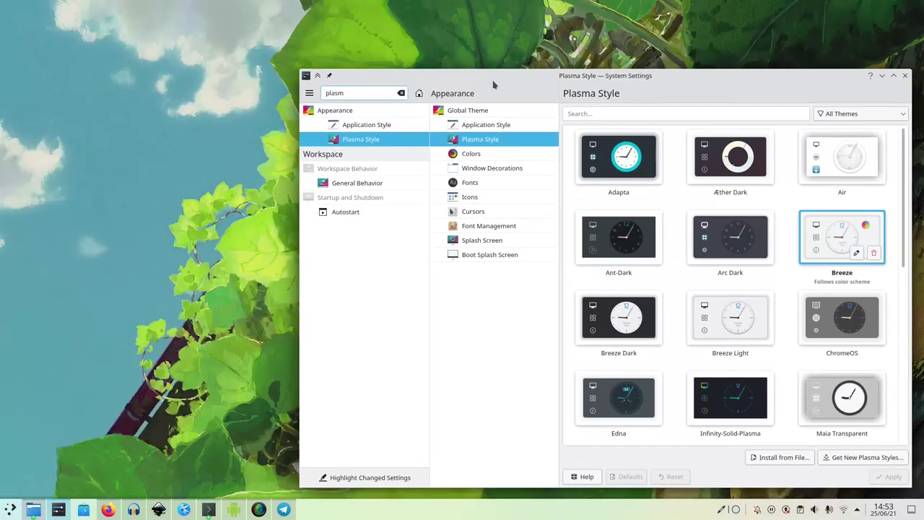
pyautogui.click(498, 154)
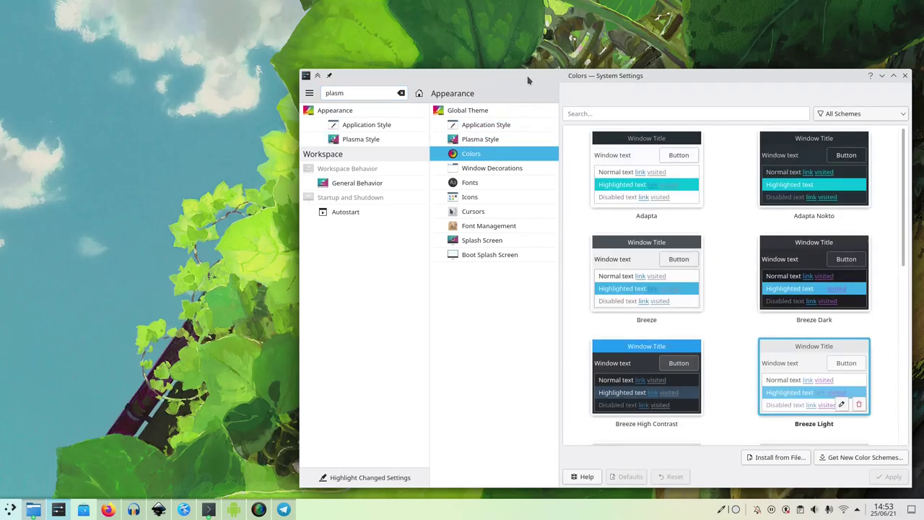
pyautogui.moveTo(522, 76); pyautogui.dragTo(471, 47)
pyautogui.click(730, 229)
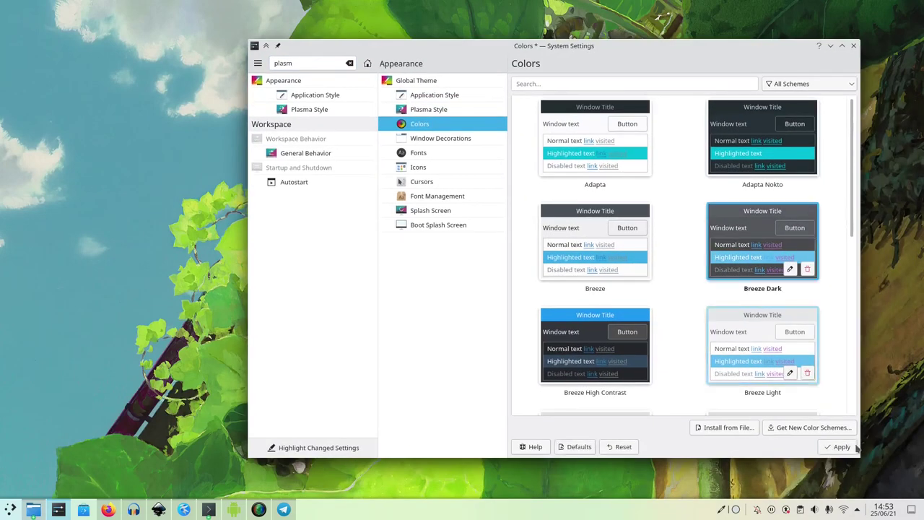
pyautogui.click(842, 447)
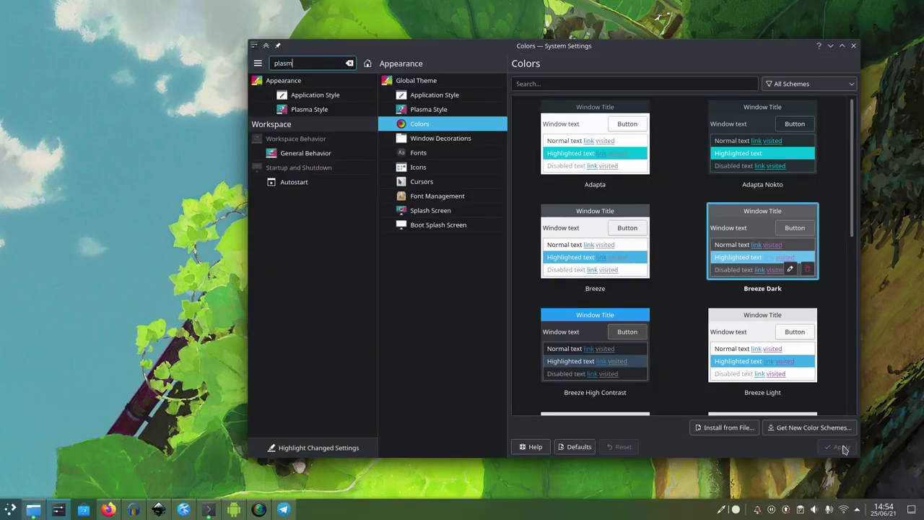
# - Check the launcher header in the dark scheme, set the white highlight's fill alpha to 15 and save the file
pyautogui.press('super')
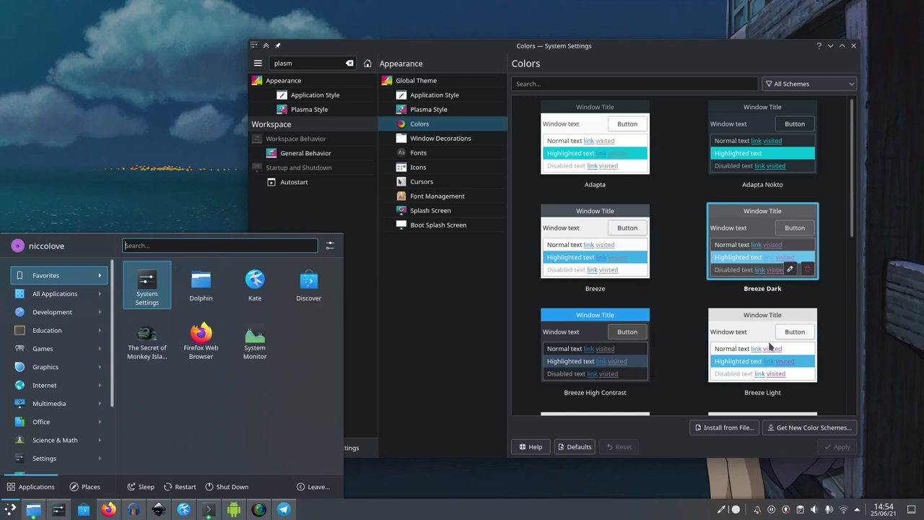
pyautogui.click(567, 54)
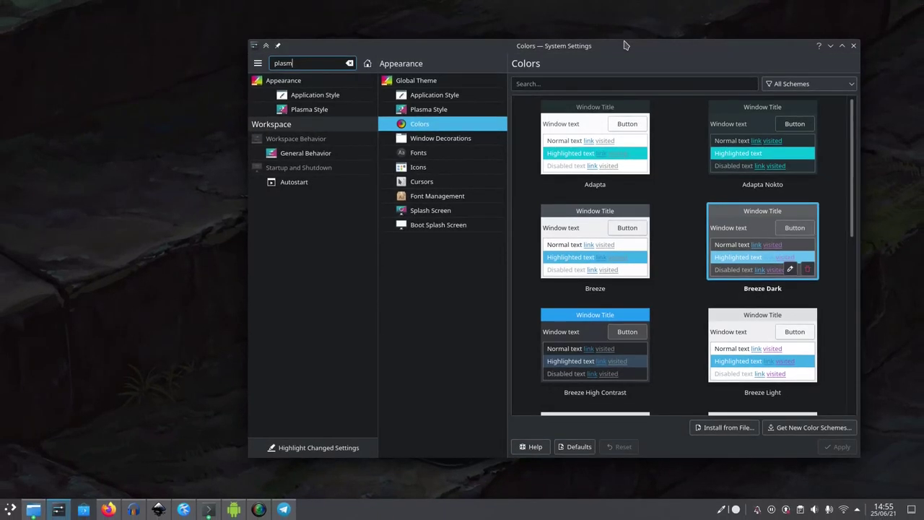
pyautogui.press('super')
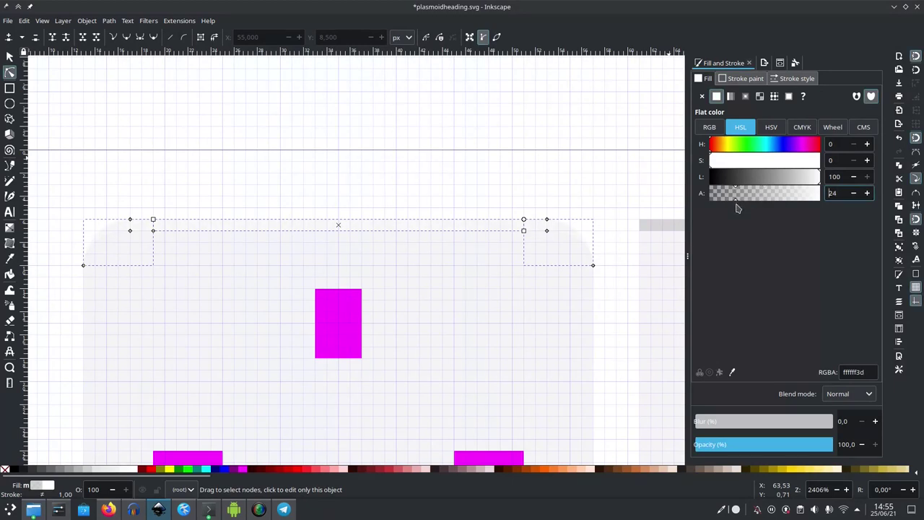
pyautogui.hotkey('ctrl', 's')
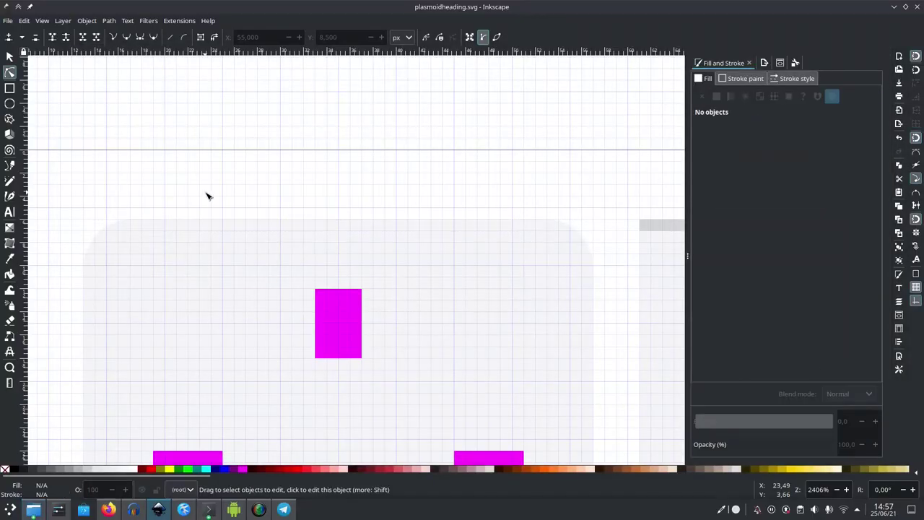
# - Add a class attribute to the top highlight rectangle rect4495 in the header-top group and open its value for editing
pyautogui.click(181, 226)
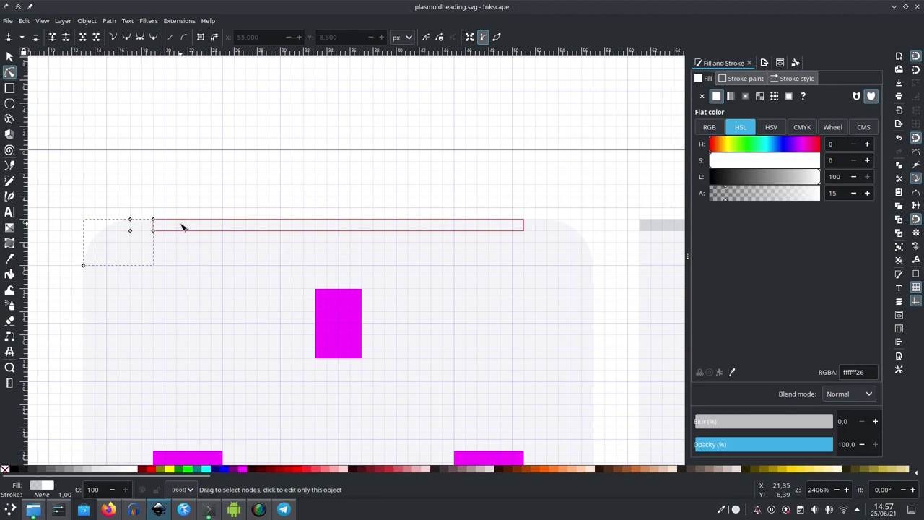
pyautogui.click(200, 230)
pyautogui.scroll(1, 200, 228)
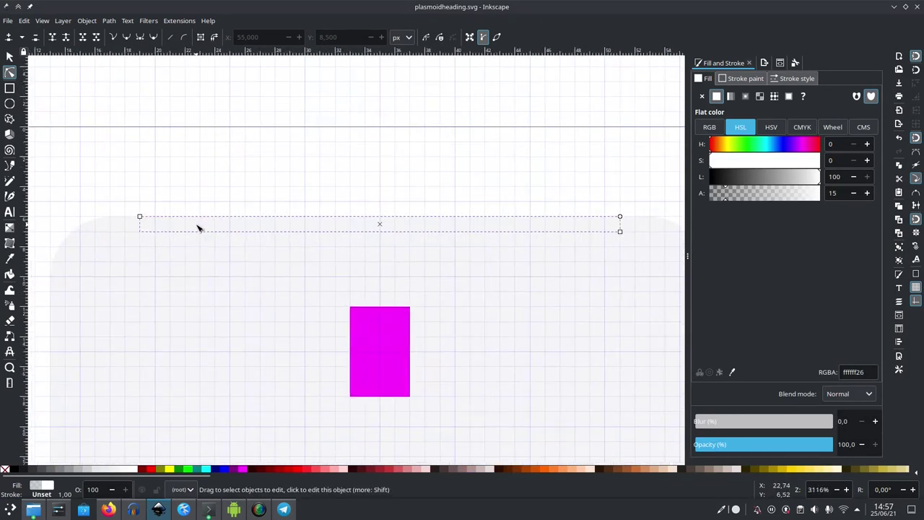
pyautogui.press('s')
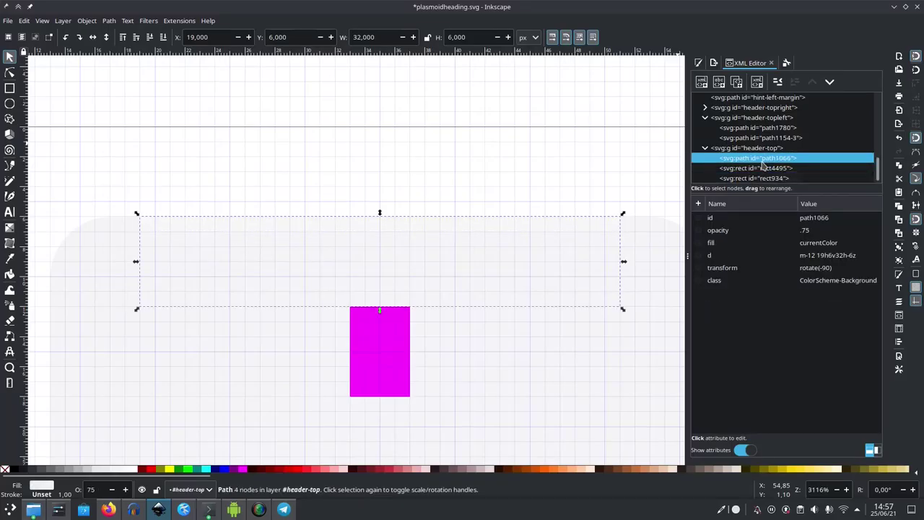
pyautogui.click(757, 170)
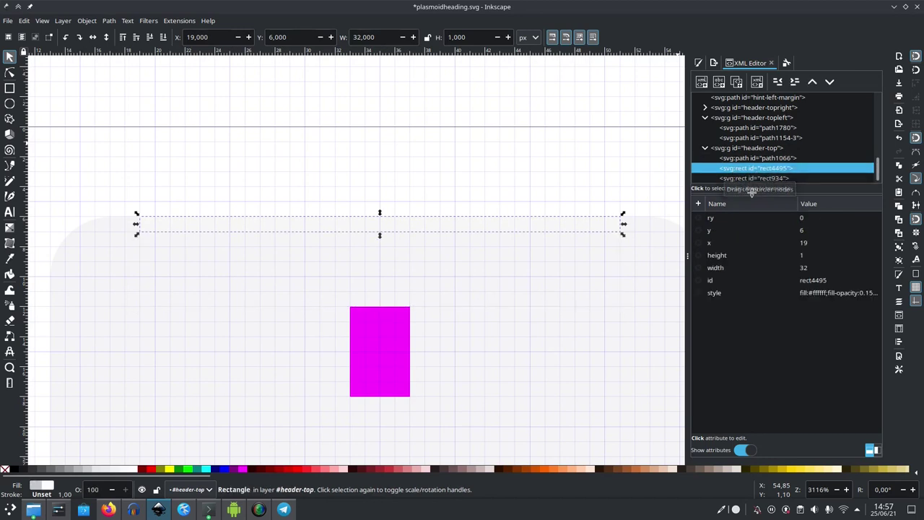
pyautogui.click(700, 205)
pyautogui.click(699, 204)
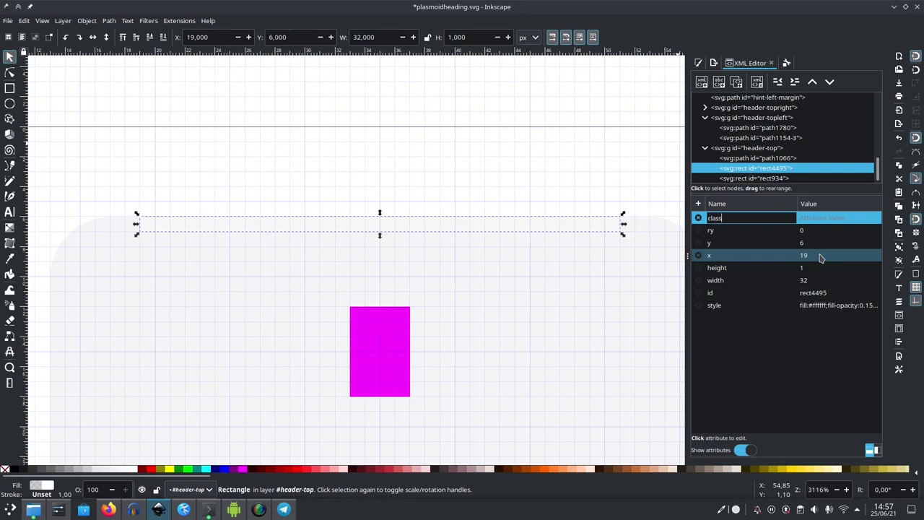
pyautogui.click(818, 218)
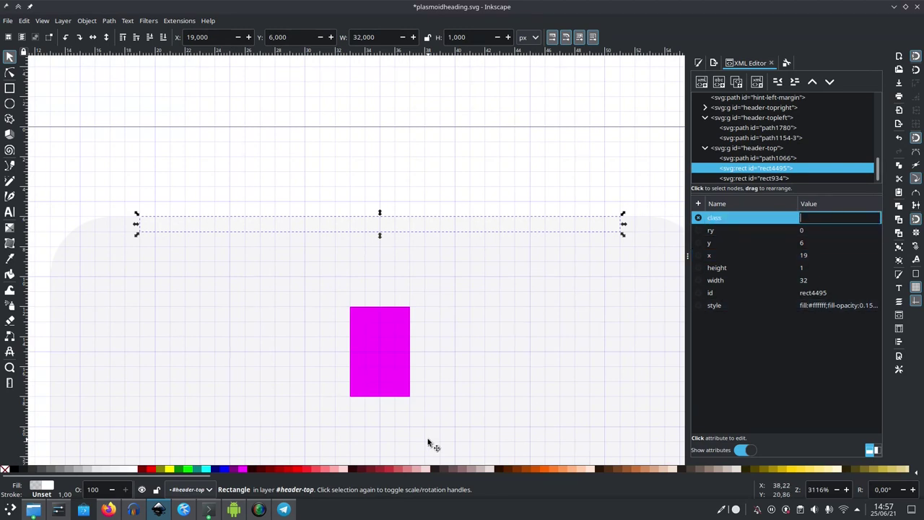
# - Copy ColorScheme-ViewBackground from the KDE Visual Design Group chat in Telegram and set it as the class value of rect4495 in Inkscape
pyautogui.click(284, 509)
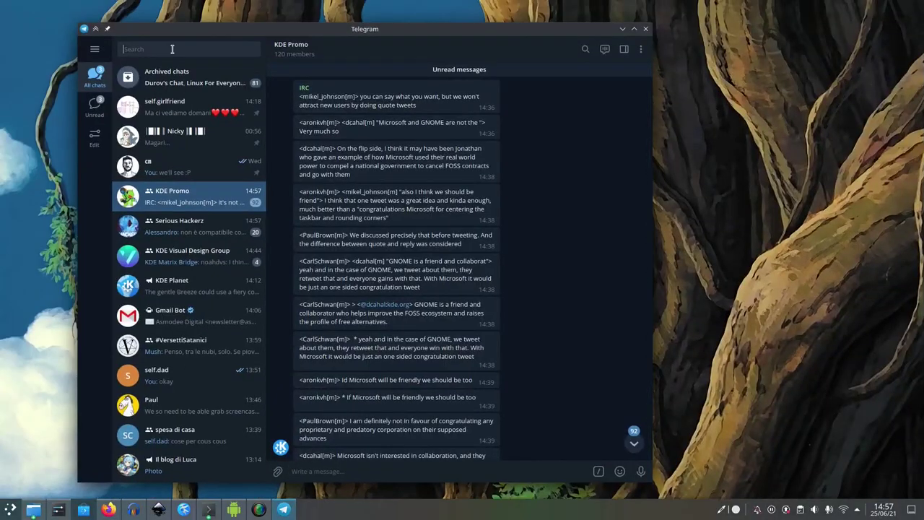
pyautogui.click(172, 49)
pyautogui.write('vd')
pyautogui.press('Return')
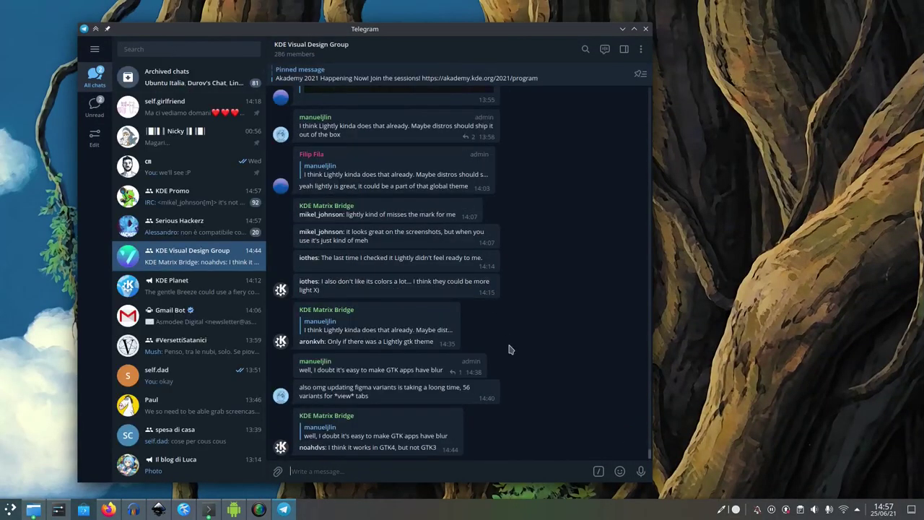
pyautogui.scroll(15, 510, 349)
pyautogui.doubleClick(390, 353)
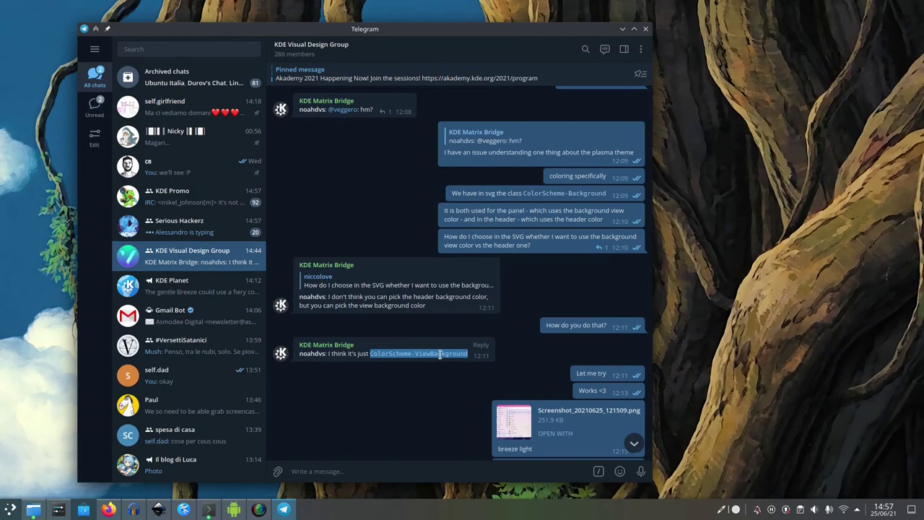
pyautogui.hotkey('alt', 'Tab')
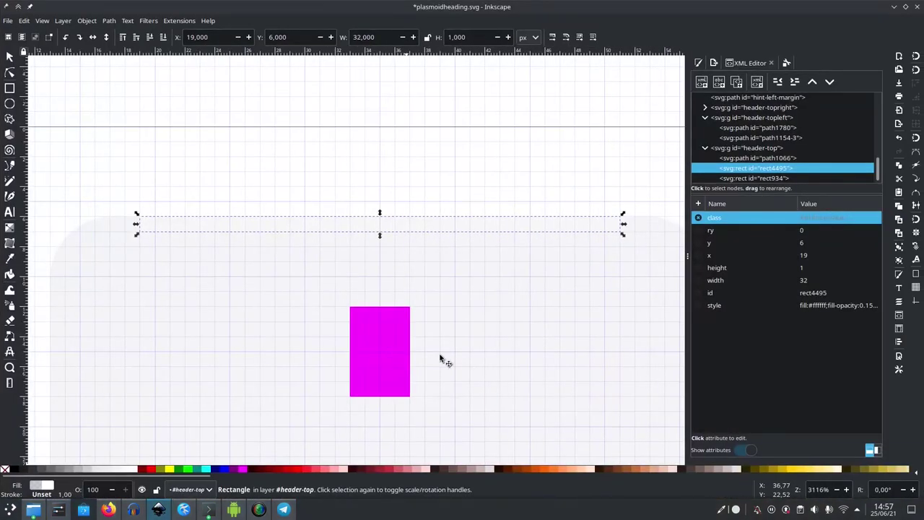
pyautogui.click(832, 219)
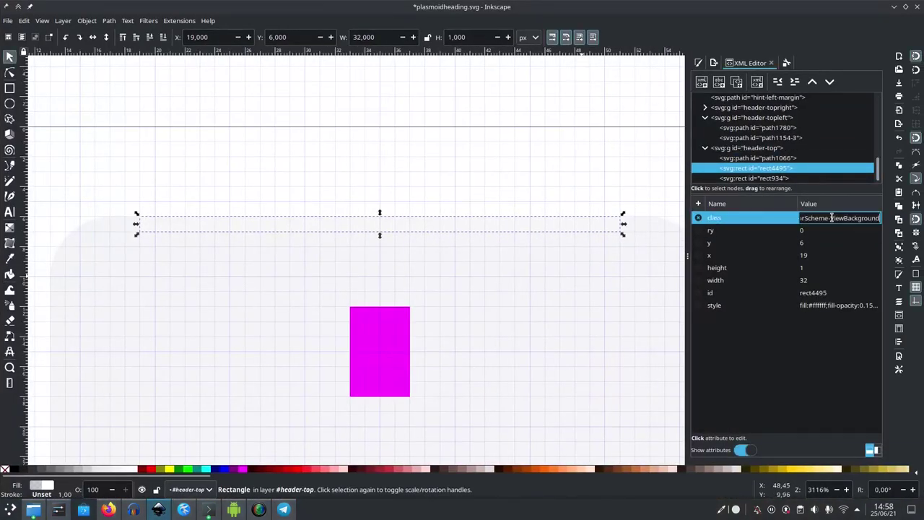
# - Add a fill attribute with the value currentColor to rect4495 and delete its style attribute
pyautogui.click(699, 205)
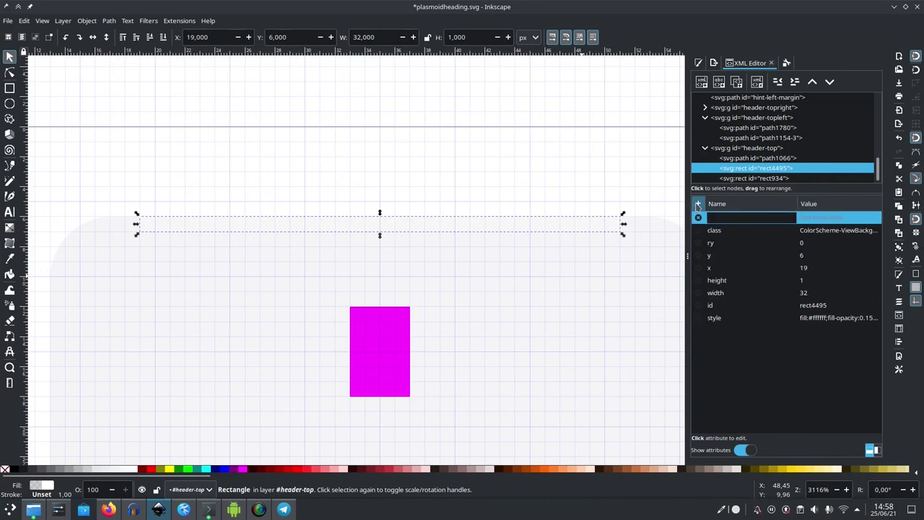
pyautogui.write('fill')
pyautogui.press('Return')
pyautogui.write('currentColor')
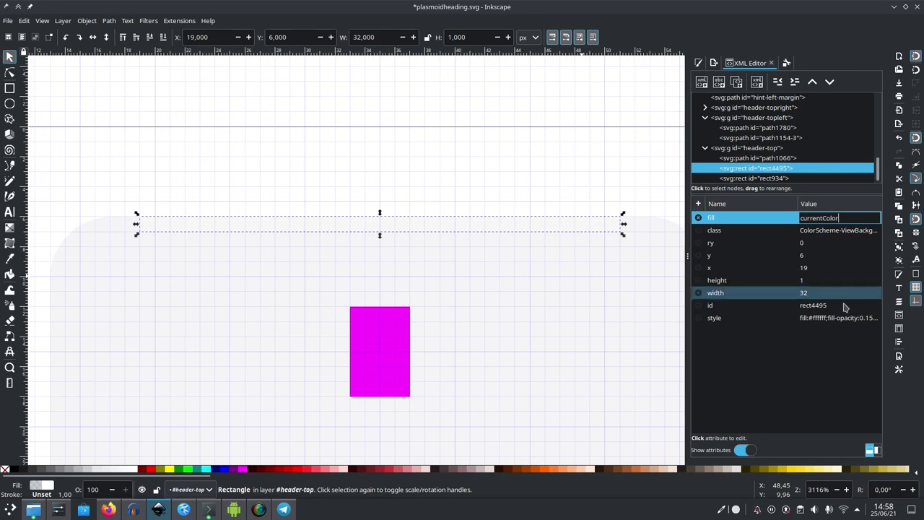
pyautogui.click(699, 320)
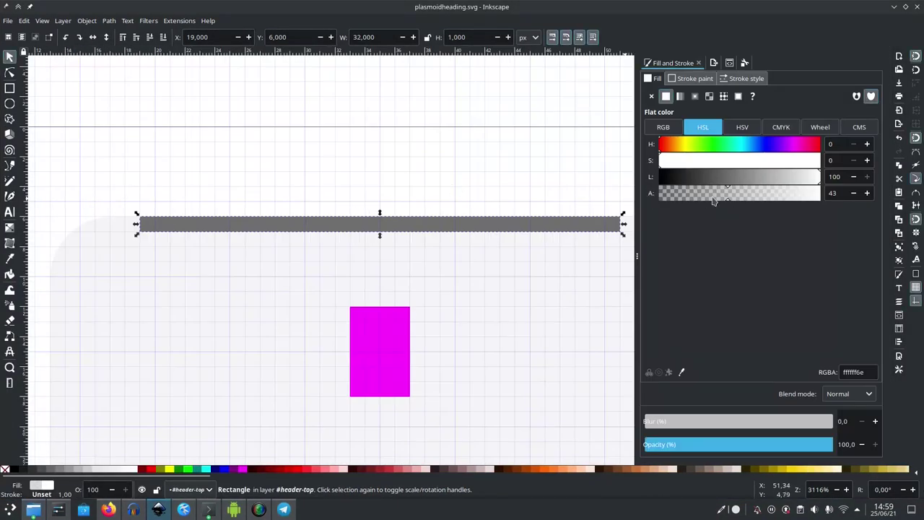
# - Set the top highlight rectangle's fill alpha to 20 and save the file
pyautogui.press('Return')
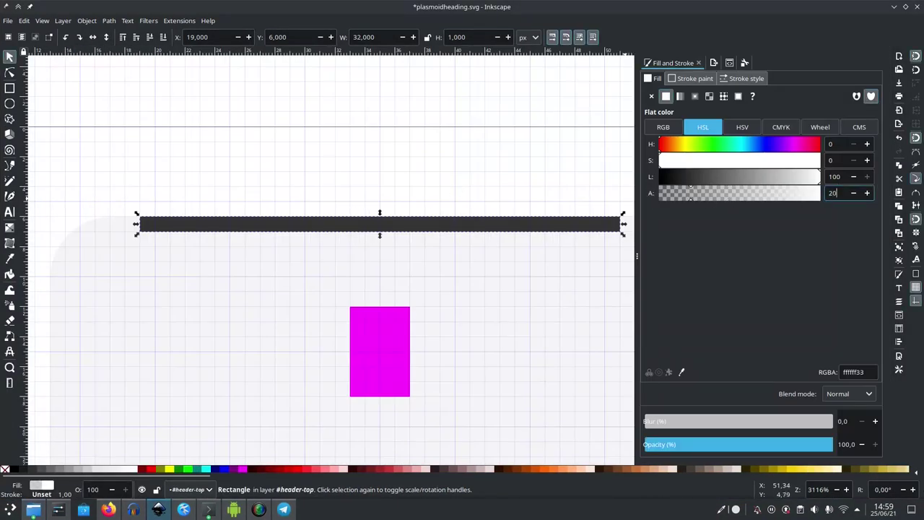
pyautogui.hotkey('ctrl', 's')
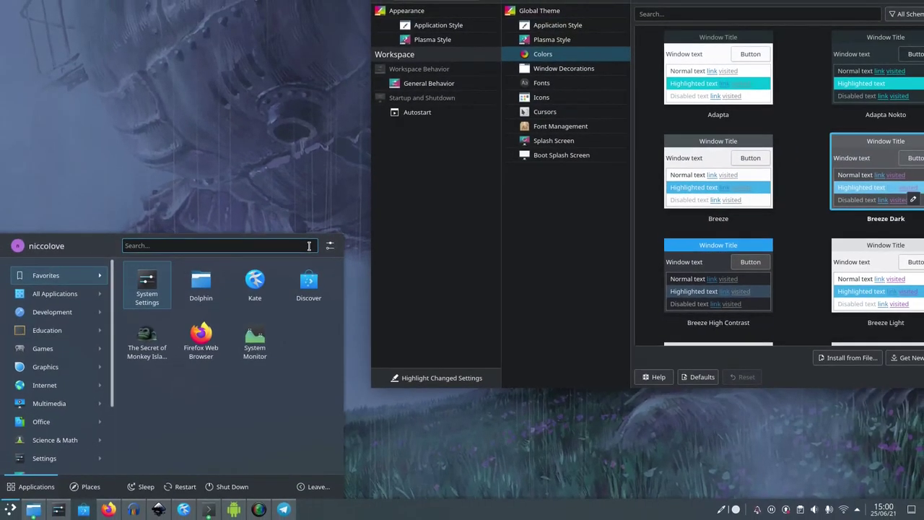
# - Apply the Breeze Light color scheme in System Settings and check the application launcher's header
pyautogui.click(836, 235)
pyautogui.click(780, 263)
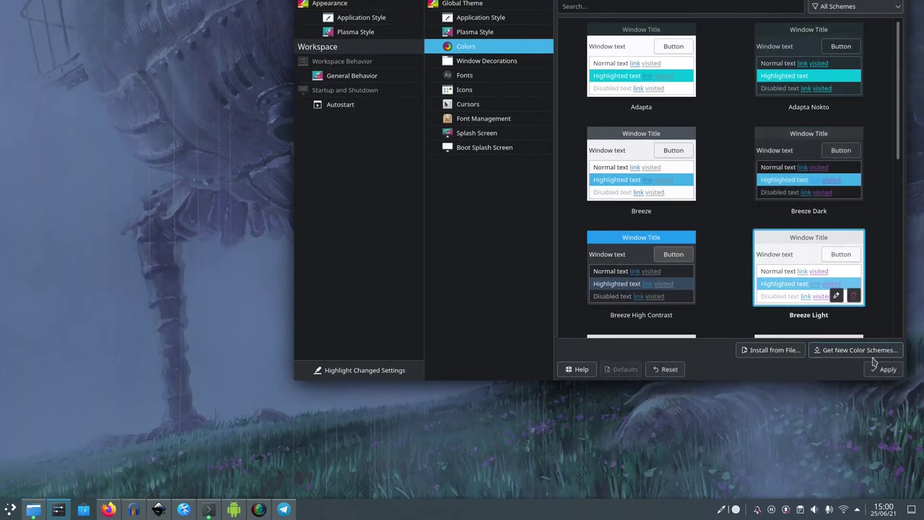
pyautogui.click(885, 370)
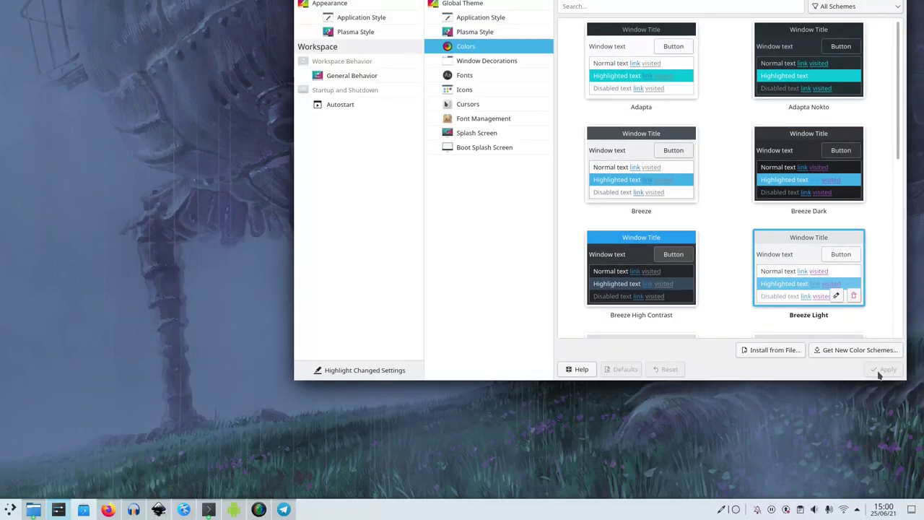
pyautogui.press('super')
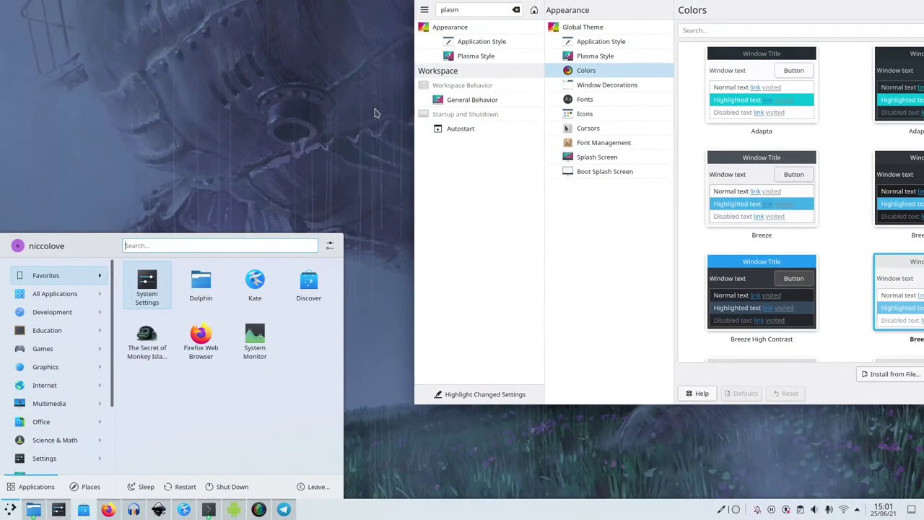
pyautogui.click(611, 206)
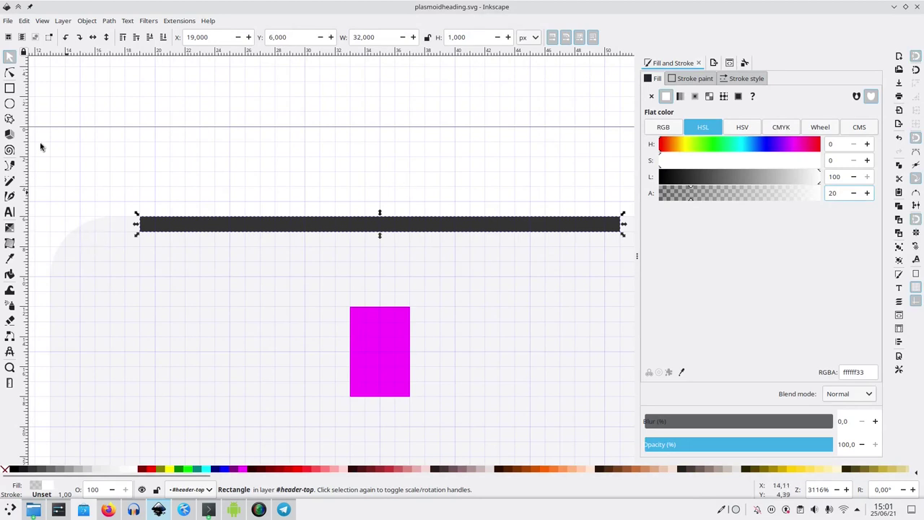
pyautogui.click(10, 73)
pyautogui.click(91, 234)
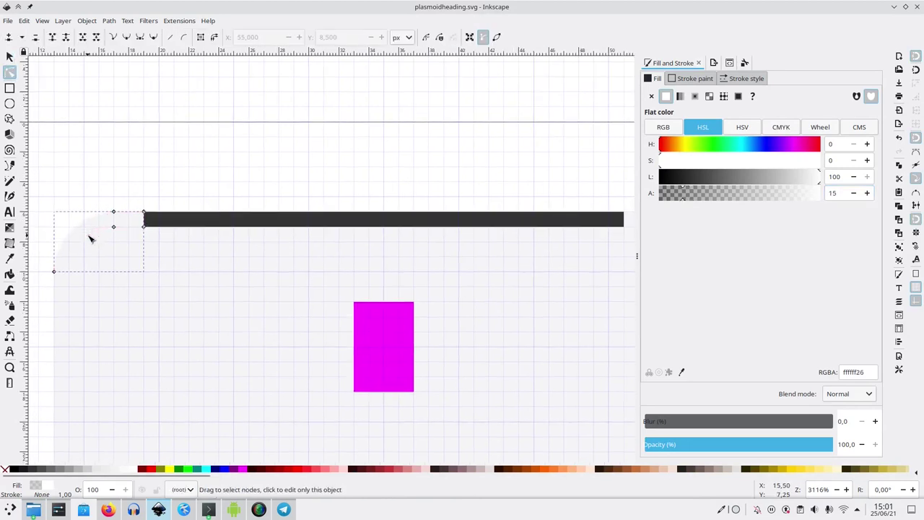
pyautogui.hscroll(-3, 91, 234)
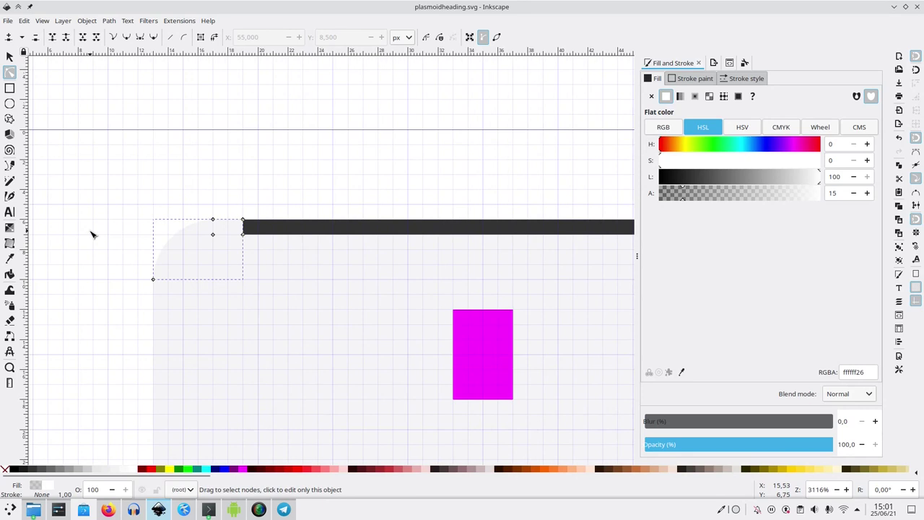
pyautogui.click(10, 57)
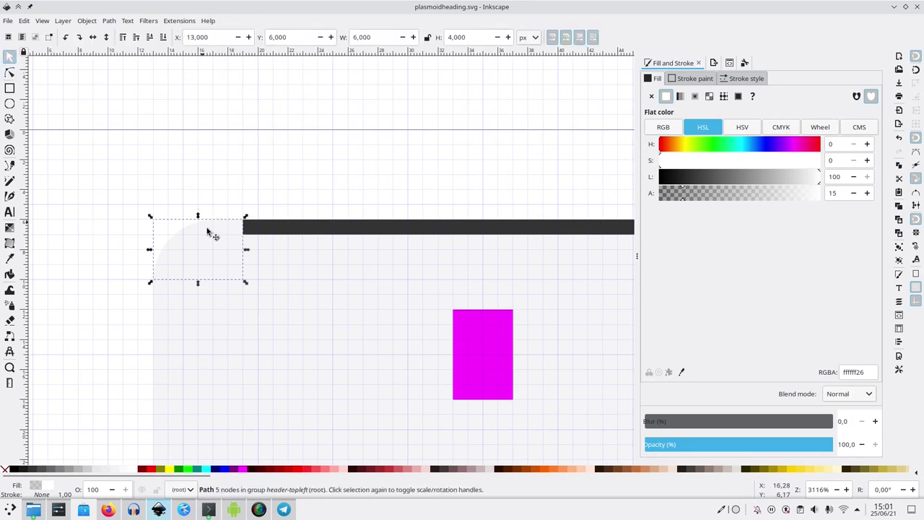
pyautogui.moveTo(213, 233); pyautogui.dragTo(211, 205)
pyautogui.hotkey('ctrl', 'z')
pyautogui.hotkey('ctrl', 'z')
pyautogui.hotkey('ctrl', 'shift', 'z')
pyautogui.hotkey('ctrl', 'z')
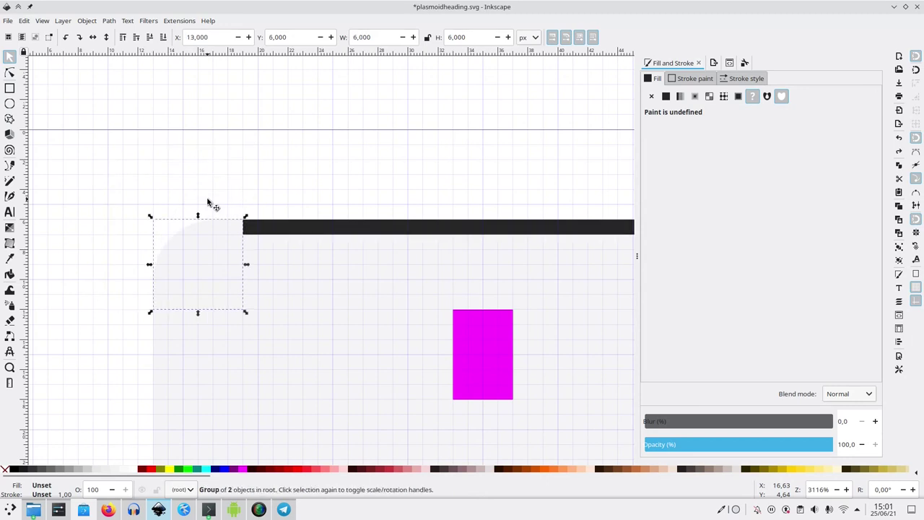
pyautogui.hotkey('ctrl', 'shift', 'z')
pyautogui.hotkey('ctrl', 'z')
# - Duplicate the top-left corner highlight path inside the header-topleft group and show the copy in the XML editor
pyautogui.press('n')
pyautogui.click(191, 239)
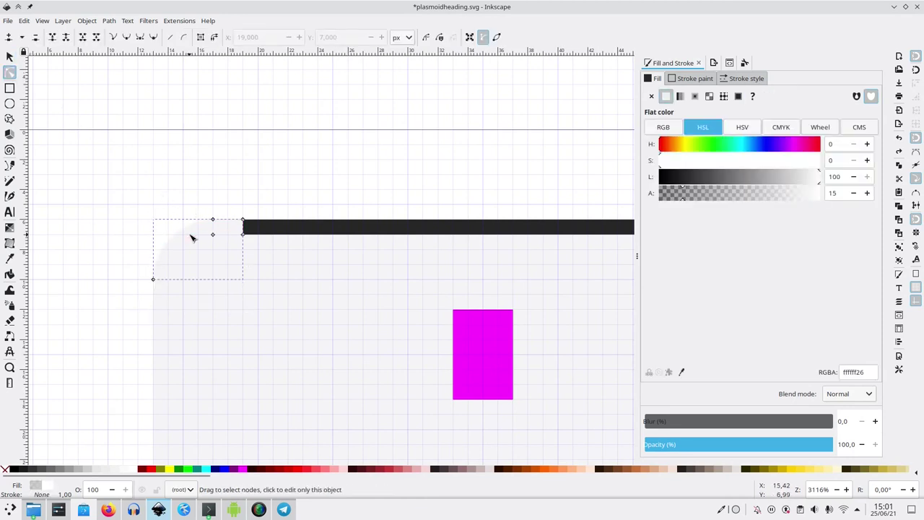
pyautogui.click(10, 56)
pyautogui.click(204, 227)
pyautogui.moveTo(204, 226)
pyautogui.mouseDown()
pyautogui.moveTo(113, 200)
pyautogui.moveTo(214, 239)
pyautogui.mouseUp()
pyautogui.hotkey('ctrl', 'shift', 'x')
pyautogui.click(699, 171)
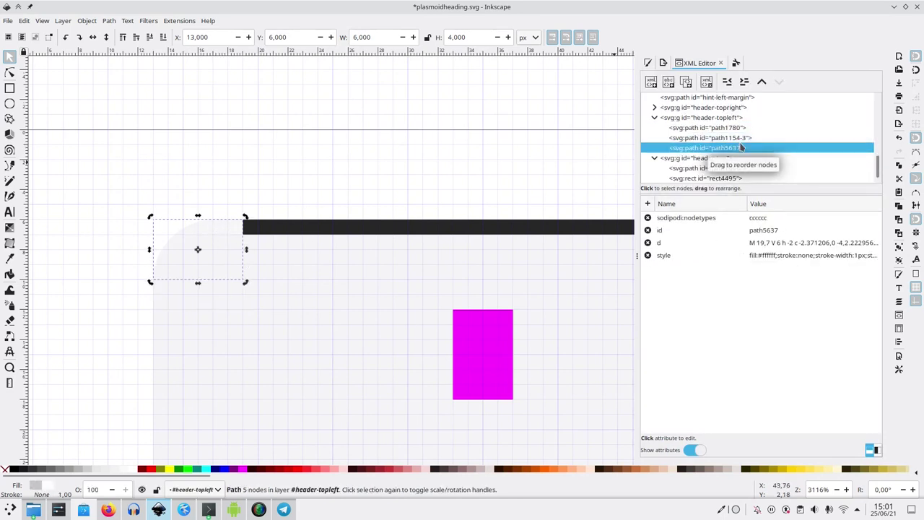
# - Fill the duplicated corner path red and lower it one level beneath path1154-3
pyautogui.click(145, 469)
pyautogui.press('pagedown')
pyautogui.press('pageup')
pyautogui.press('pagedown')
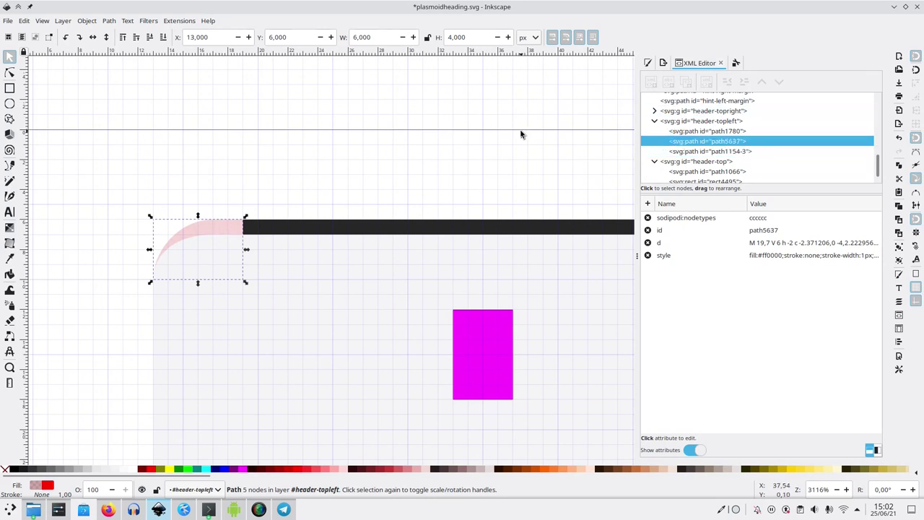
# - Delete the style attribute of the duplicated corner path path5637 and add a fill attribute set to currentColor
pyautogui.click(648, 255)
pyautogui.click(648, 204)
pyautogui.write('fill')
pyautogui.press('Return')
pyautogui.press('Escape')
# - Copy the class value ColorScheme-ViewBackground from rectangle rect4495 in the header-top group
pyautogui.press('Down')
pyautogui.press('Down')
pyautogui.press('Down')
pyautogui.press('Down')
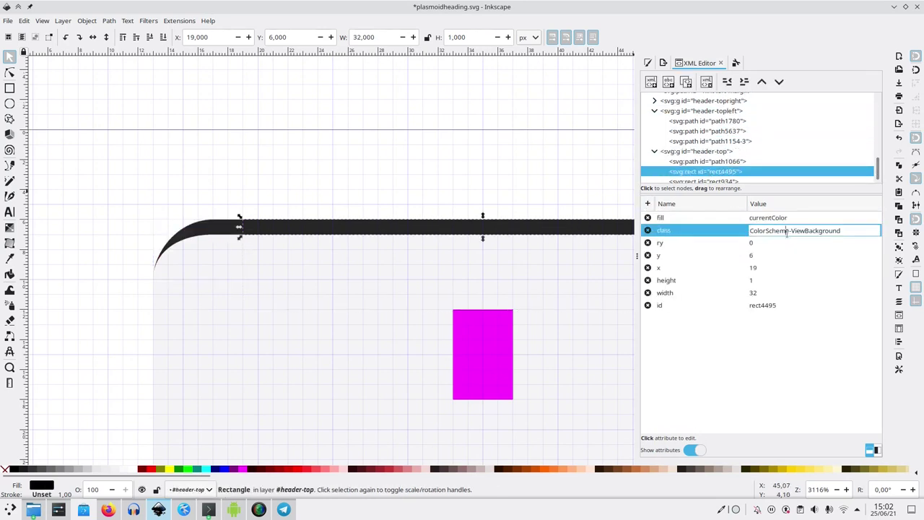
# - Give path5637 in the header-topleft group a class attribute with the value ColorScheme-ViewBackground
pyautogui.press('Up')
pyautogui.press('Up')
pyautogui.press('Up')
pyautogui.press('Up')
pyautogui.press('Down')
pyautogui.click(712, 128)
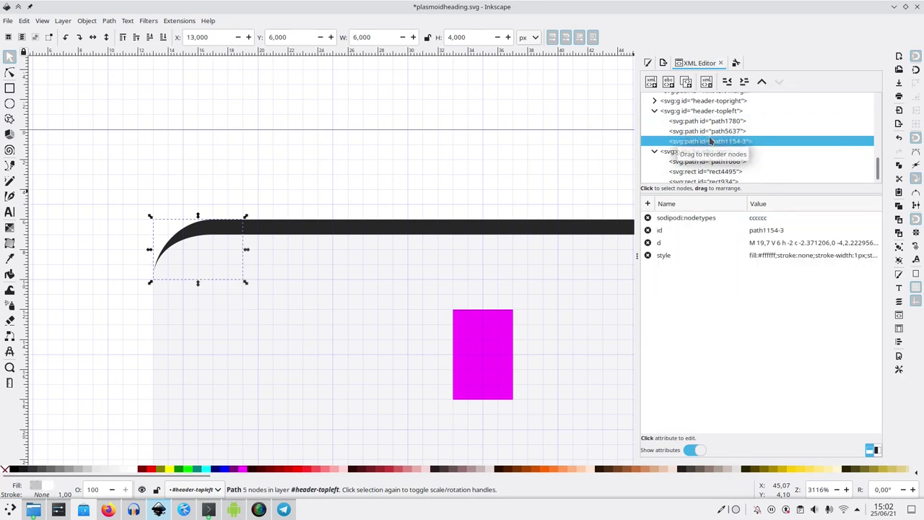
pyautogui.click(648, 204)
pyautogui.write('fill')
pyautogui.press('Return')
pyautogui.write('currentColor')
pyautogui.press('Return')
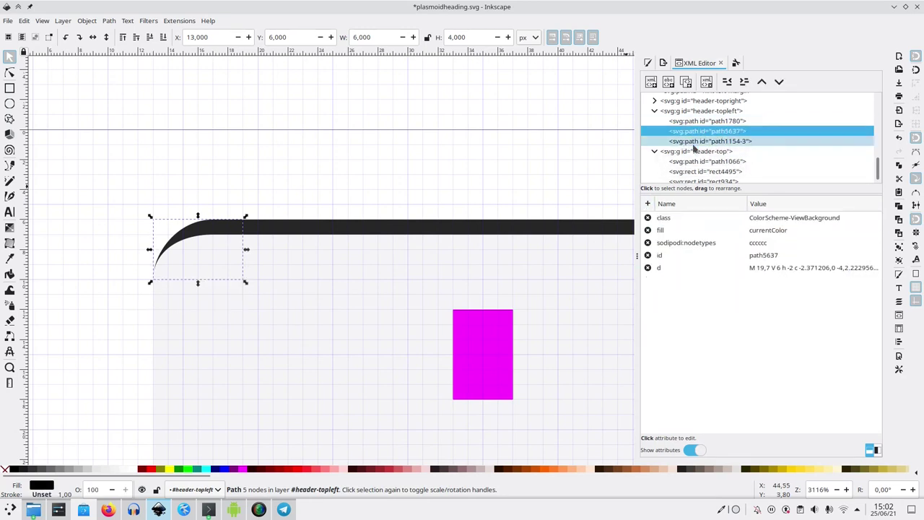
# - Examine the fill settings of the top highlight and of the highlight path in the header's top-right corner
pyautogui.press('Down')
pyautogui.press('Escape')
pyautogui.click(291, 231)
pyautogui.click(653, 66)
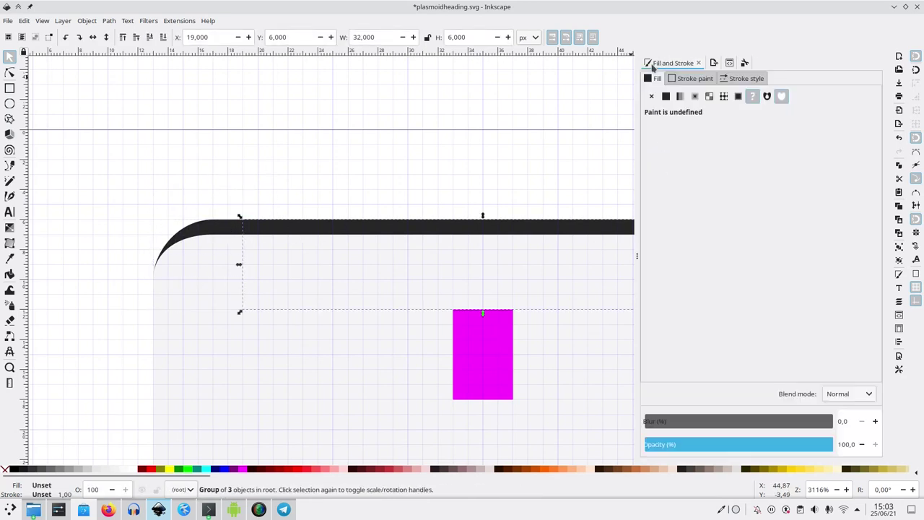
pyautogui.doubleClick(419, 228)
pyautogui.hscroll(5, 206, 234)
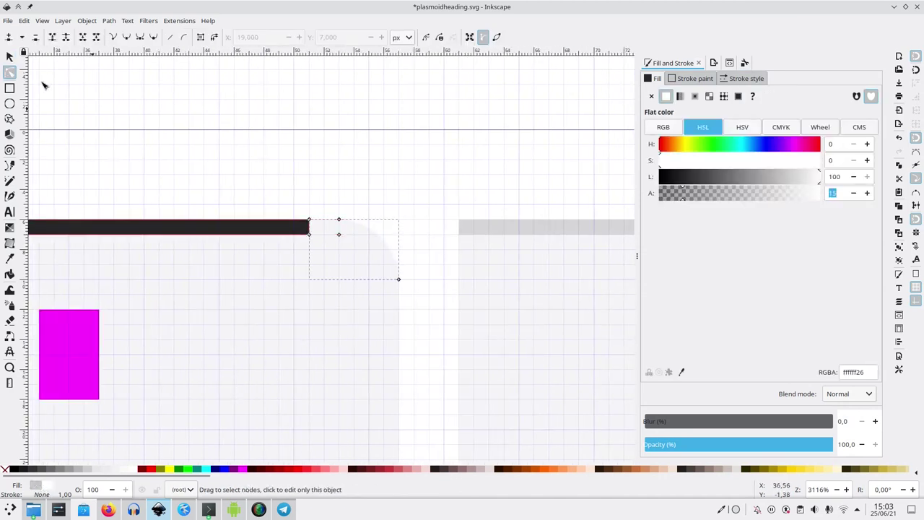
# - Add a fill attribute of currentColor to the top-right corner highlight path, remove its style attribute and save the file
pyautogui.press('s')
pyautogui.hotkey('ctrl', 'shift', 'x')
pyautogui.click(648, 204)
pyautogui.write('fill')
pyautogui.press('Return')
pyautogui.write('currentColor')
pyautogui.press('Return')
pyautogui.click(647, 280)
pyautogui.hotkey('ctrl', 's')
pyautogui.press('5')
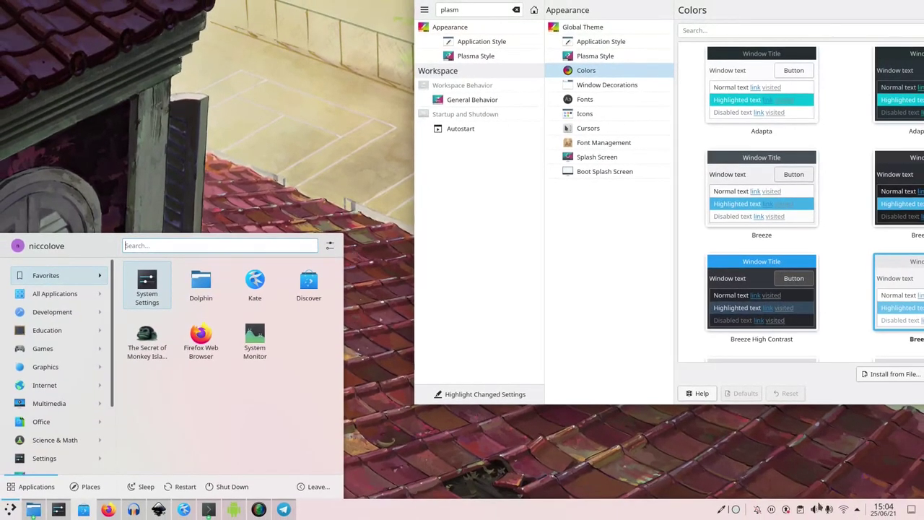
# - Inspect the header highlight in the Networks, Audio Volume and Clipboard popups of the system tray under the light scheme
pyautogui.press('Escape')
pyautogui.click(845, 510)
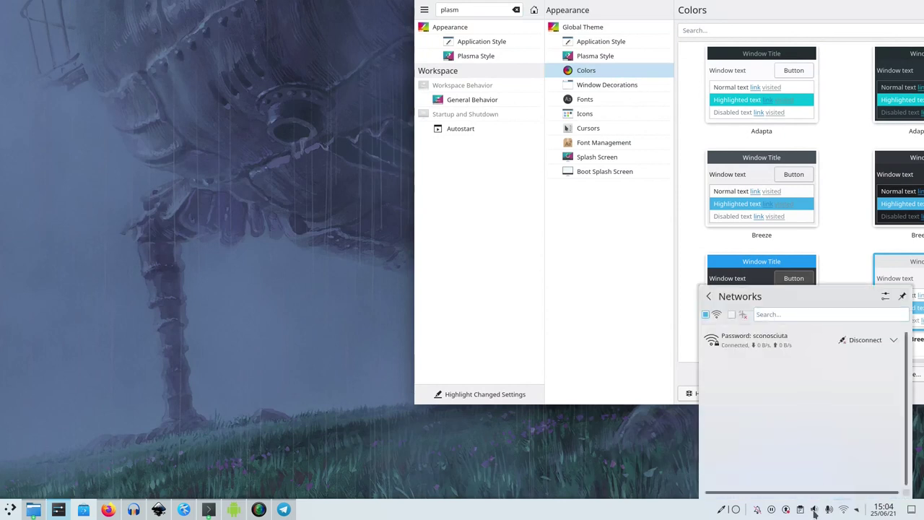
pyautogui.click(814, 511)
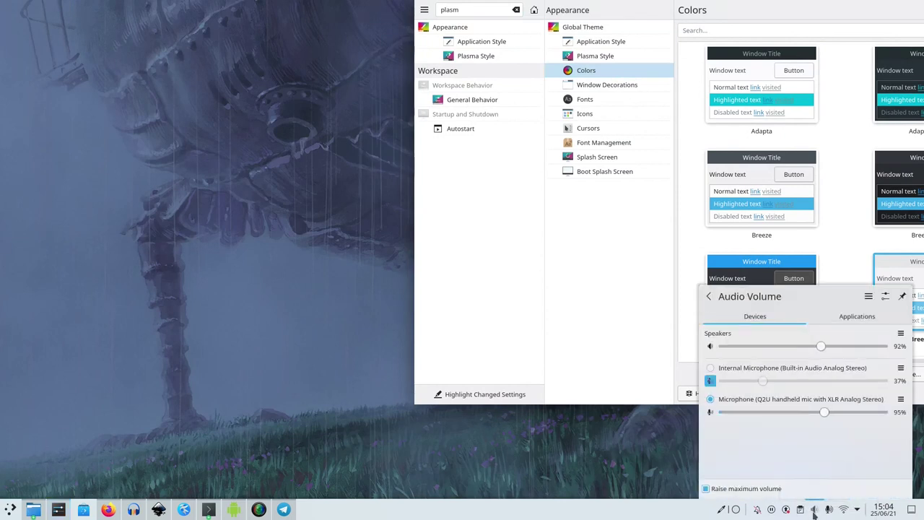
pyautogui.moveTo(434, 324)
pyautogui.mouseDown()
pyautogui.moveTo(376, 332)
pyautogui.moveTo(483, 296)
pyautogui.moveTo(565, 302)
pyautogui.moveTo(578, 311)
pyautogui.moveTo(445, 330)
pyautogui.mouseUp()
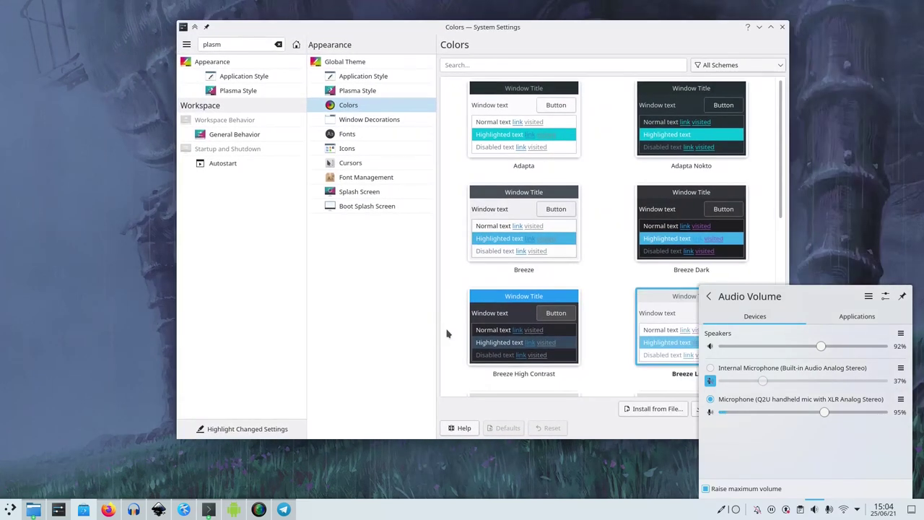
pyautogui.click(801, 511)
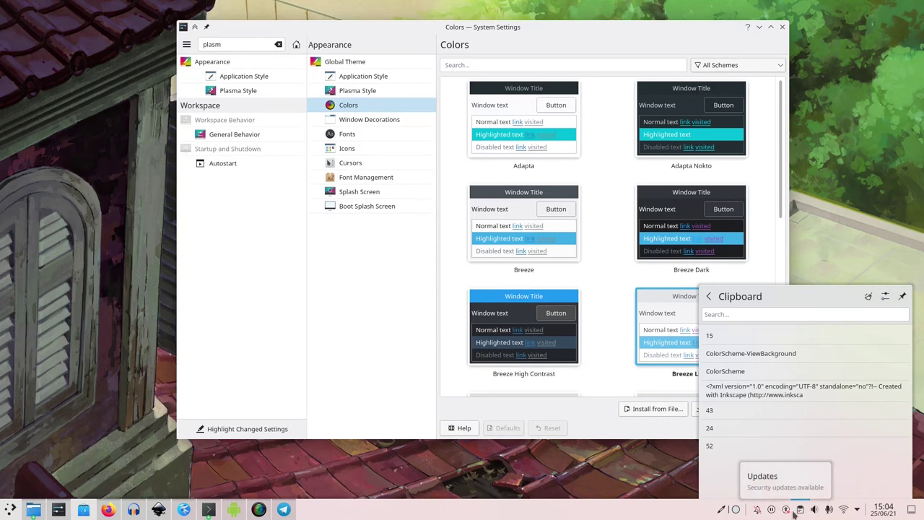
pyautogui.click(466, 27)
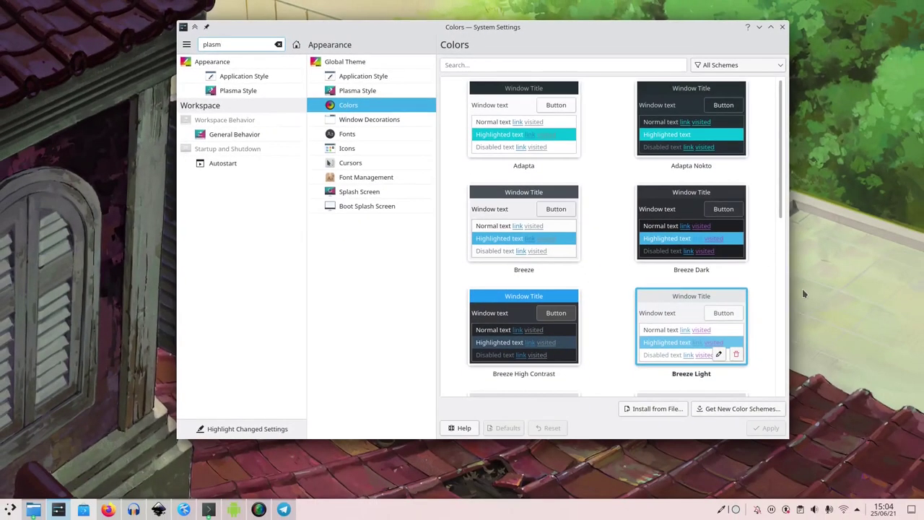
pyautogui.click(858, 262)
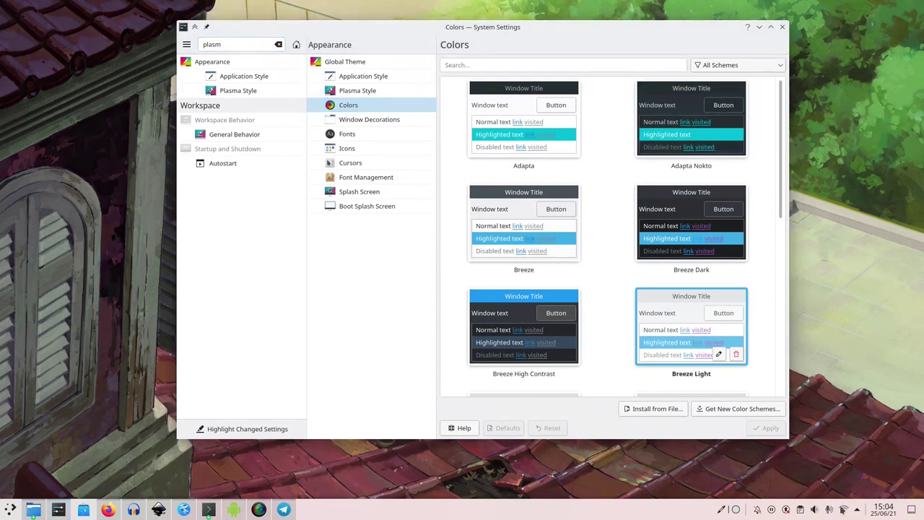
pyautogui.click(801, 510)
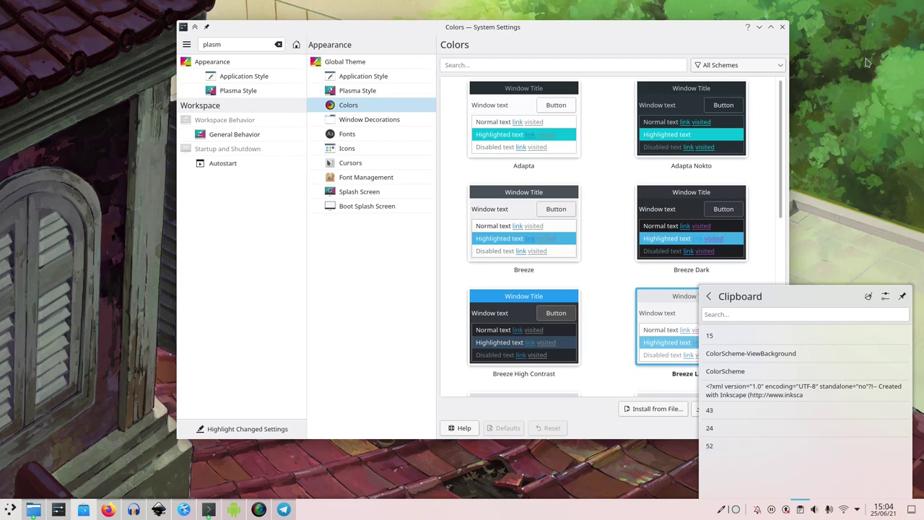
pyautogui.click(773, 510)
pyautogui.click(834, 195)
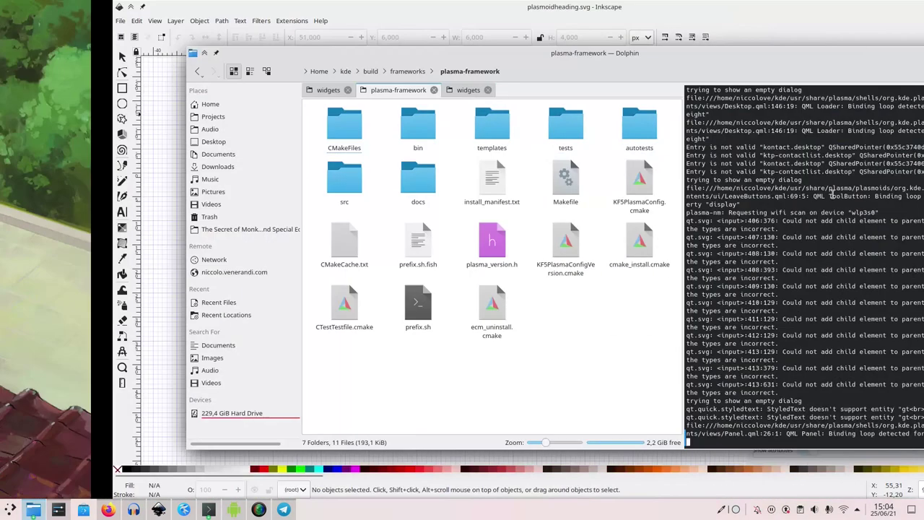